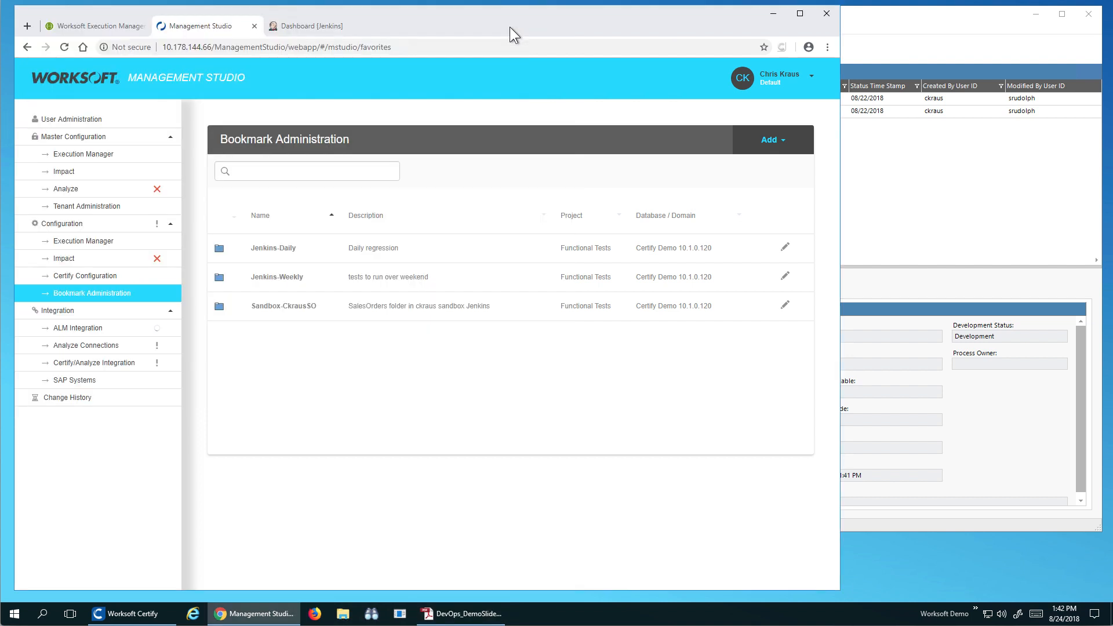
click(905, 21)
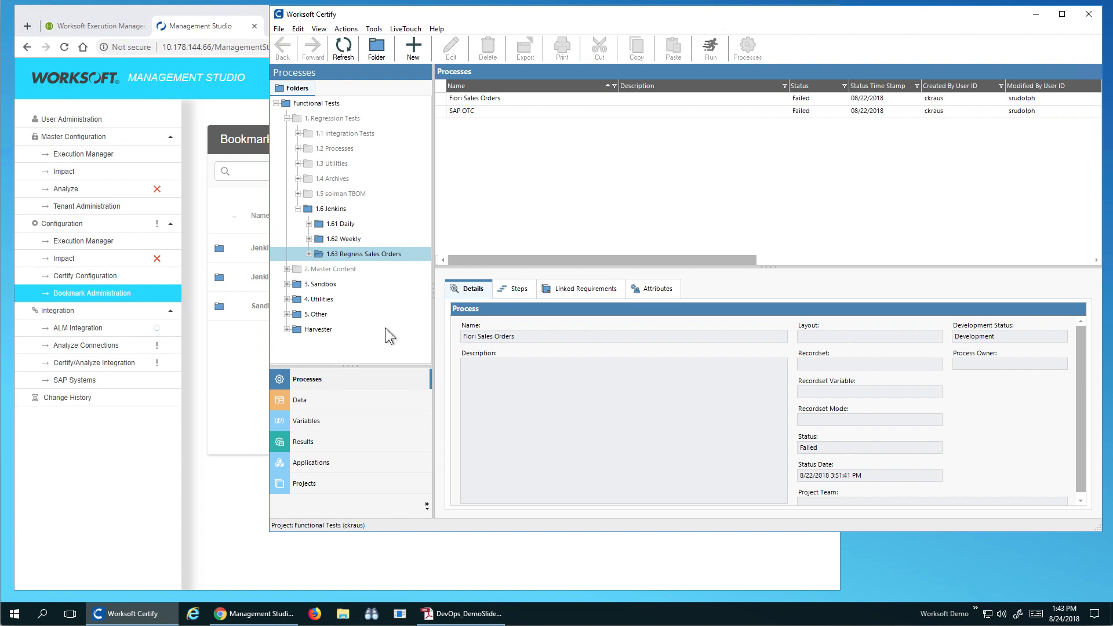
click(218, 372)
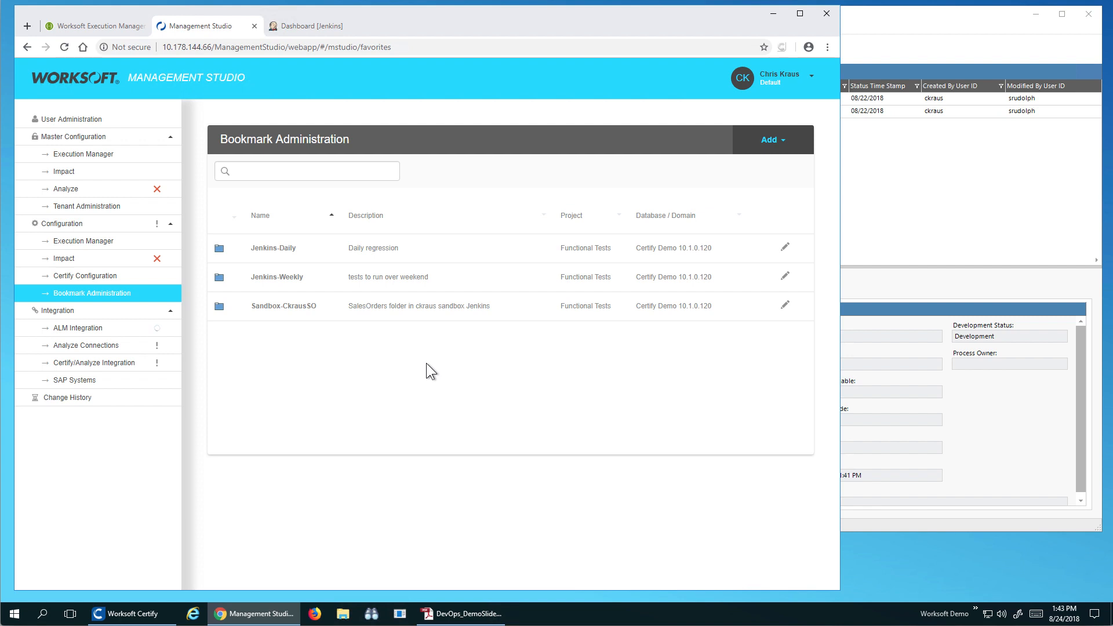
- Start a new Certify Folder bookmark named Jenkins-SO with its description
click(774, 139)
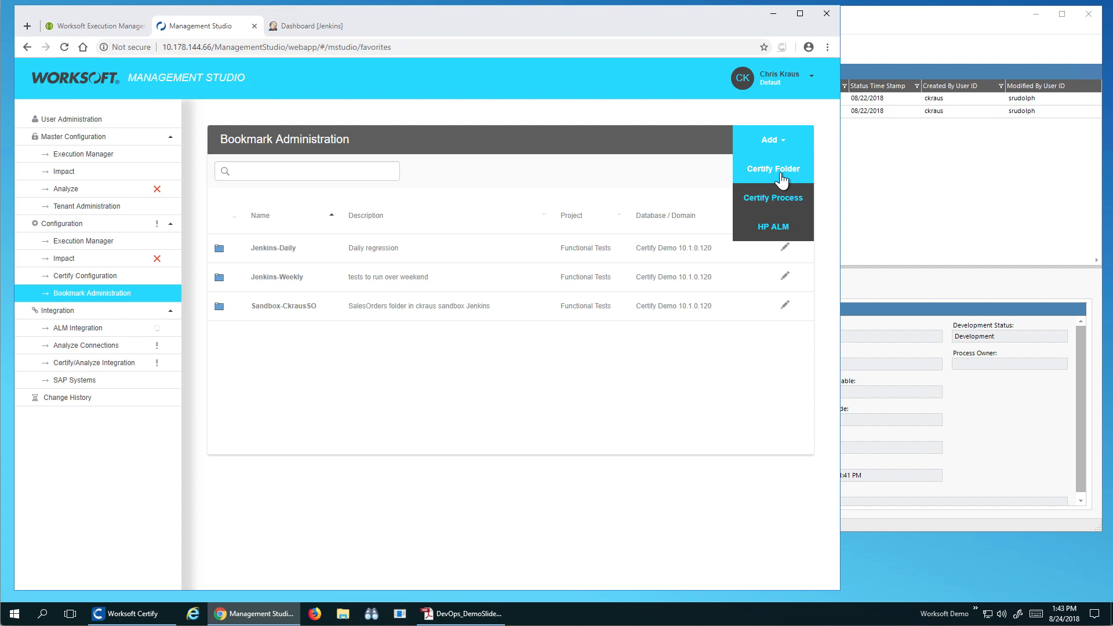
click(782, 174)
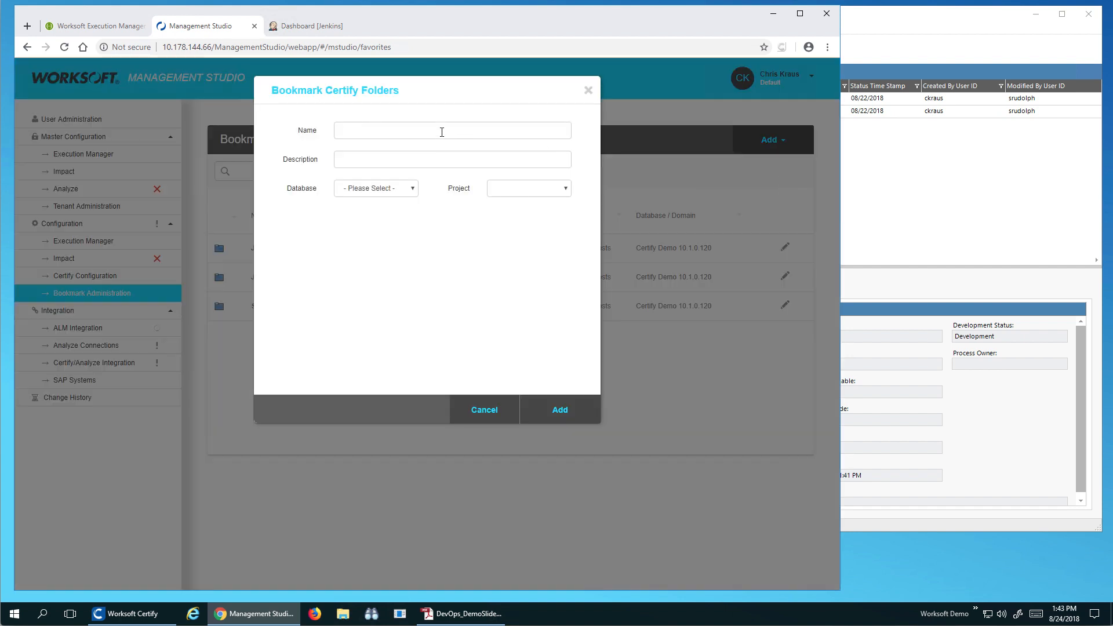
click(442, 132)
text(Jenkin)
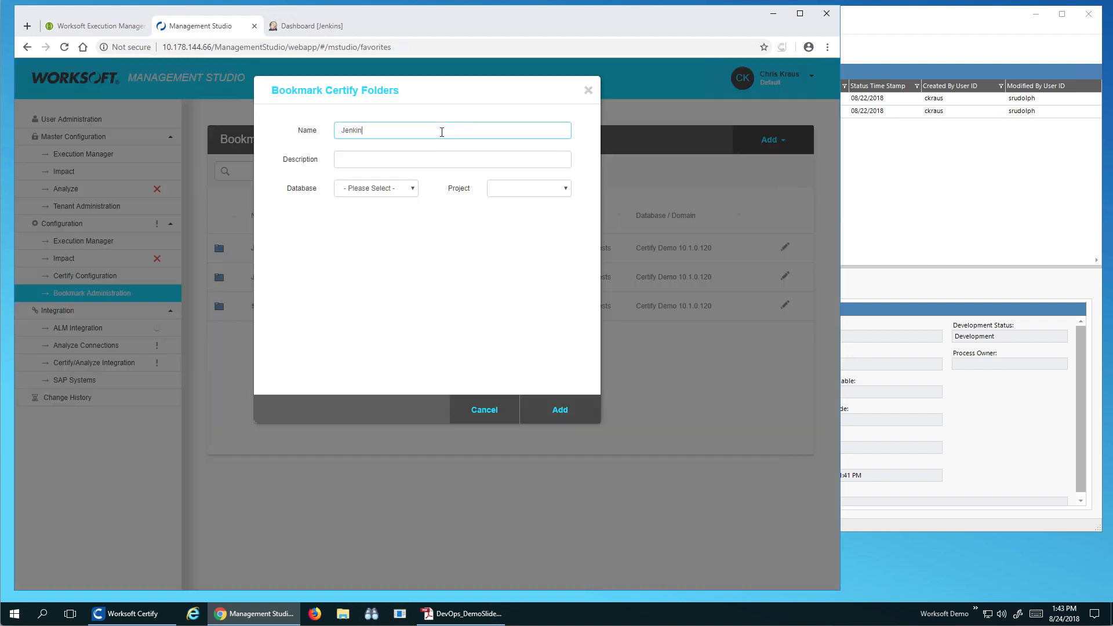
text(s-S)
text(O)
click(399, 160)
text(reg)
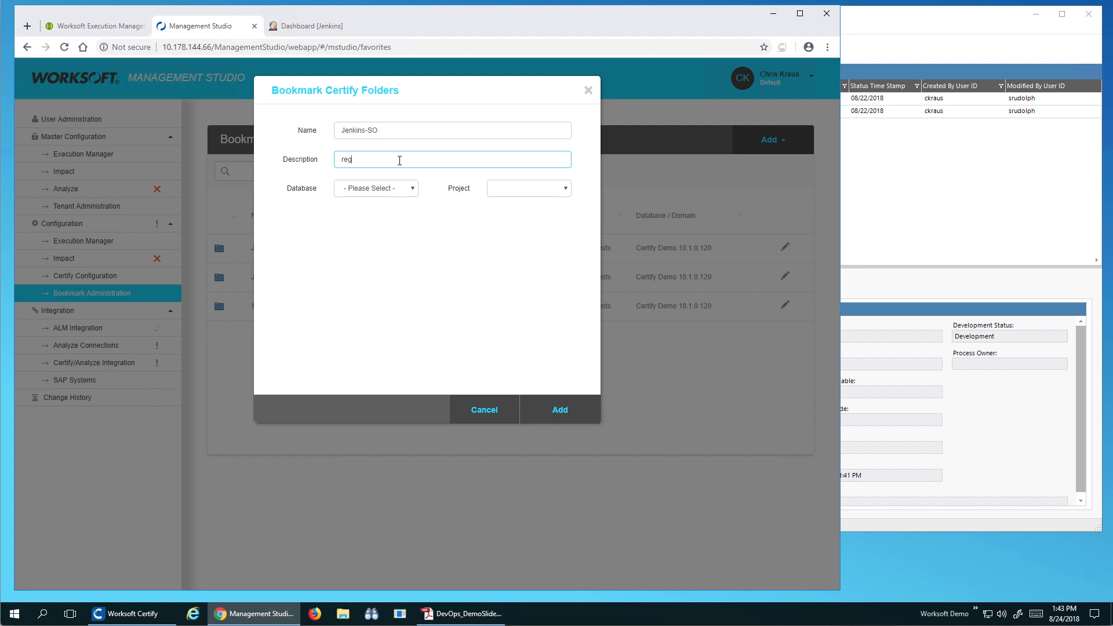
text(ression for sale)
text(sorder)
- Choose the Certify Demo 10.1.0.120 database and the Functional Tests project
click(411, 188)
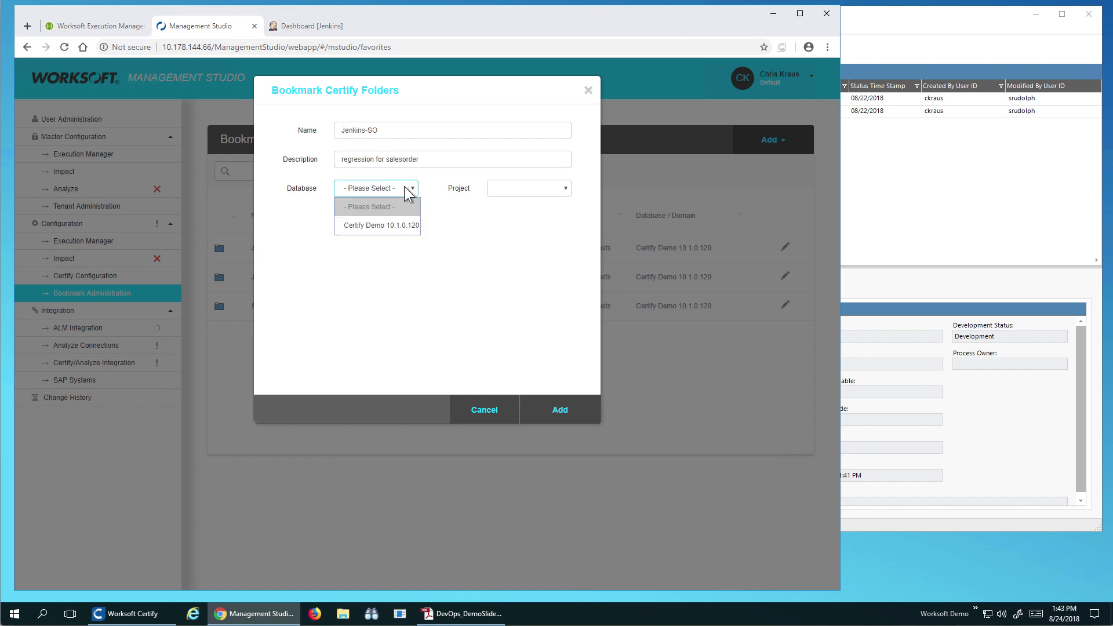
click(386, 226)
click(565, 188)
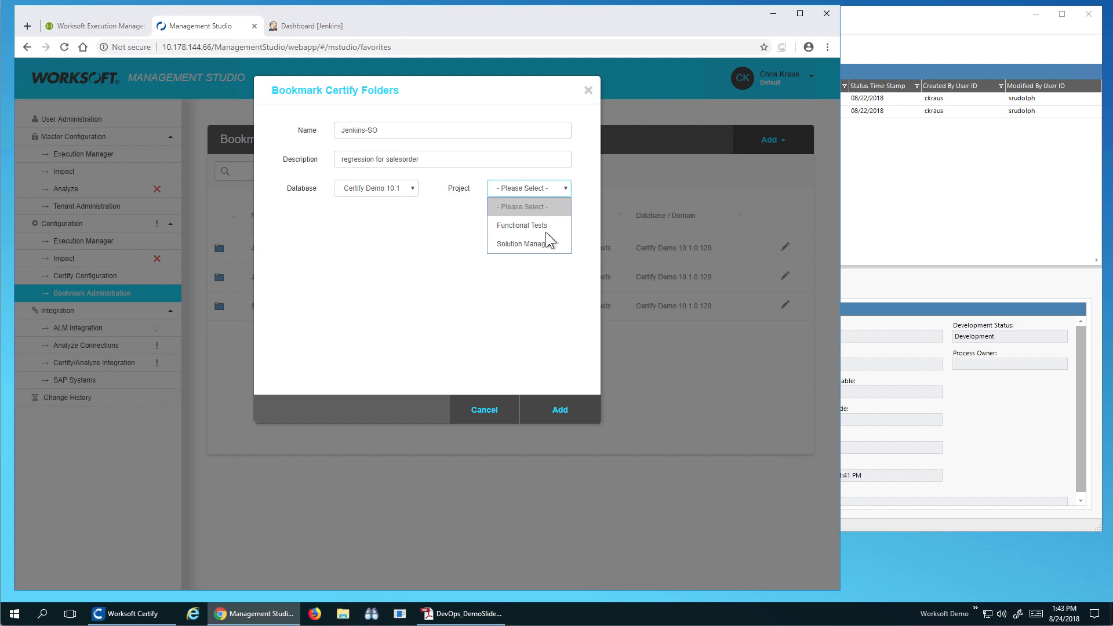
click(522, 225)
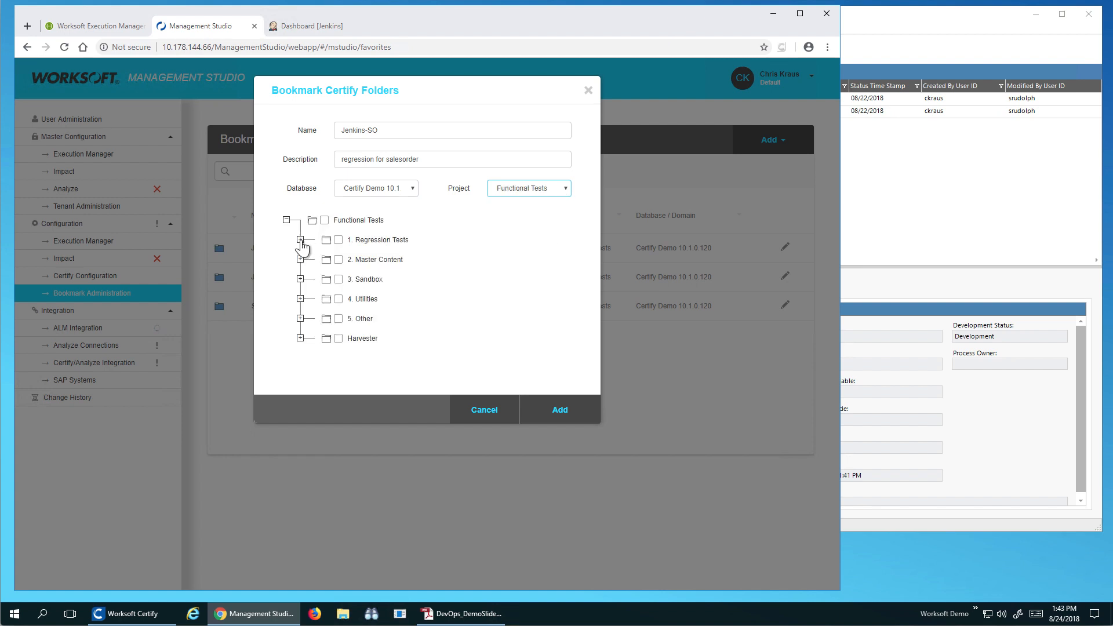
- Include 1.63 Regress Sales Orders under 1. Regression Tests > 1.6 Jenkins and save the bookmark
click(300, 240)
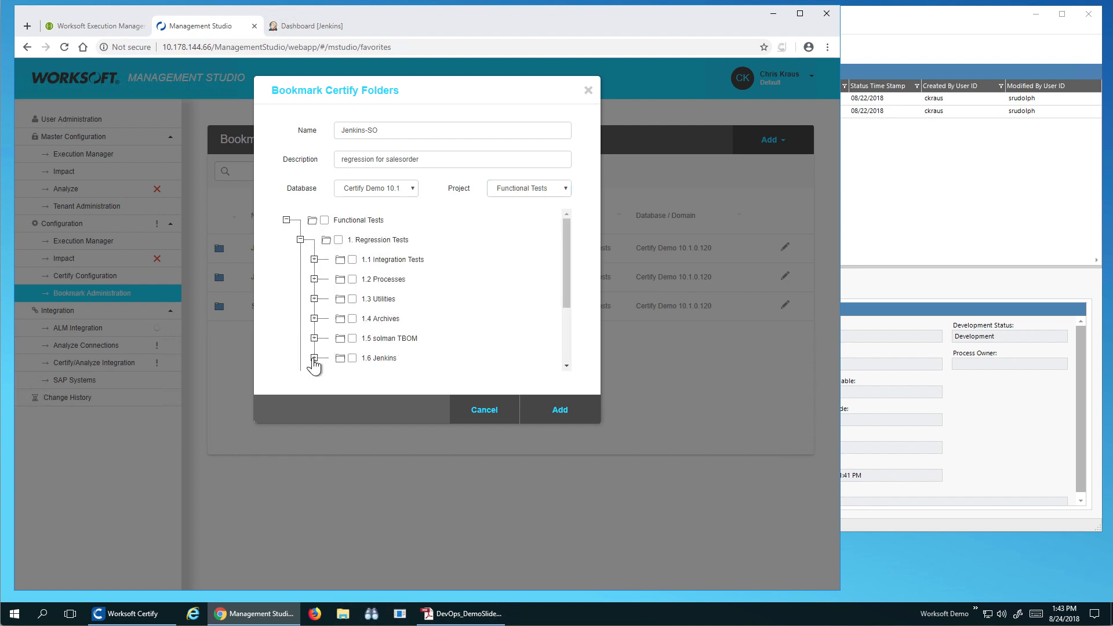
click(314, 359)
drag(565, 261, 564, 328)
click(366, 329)
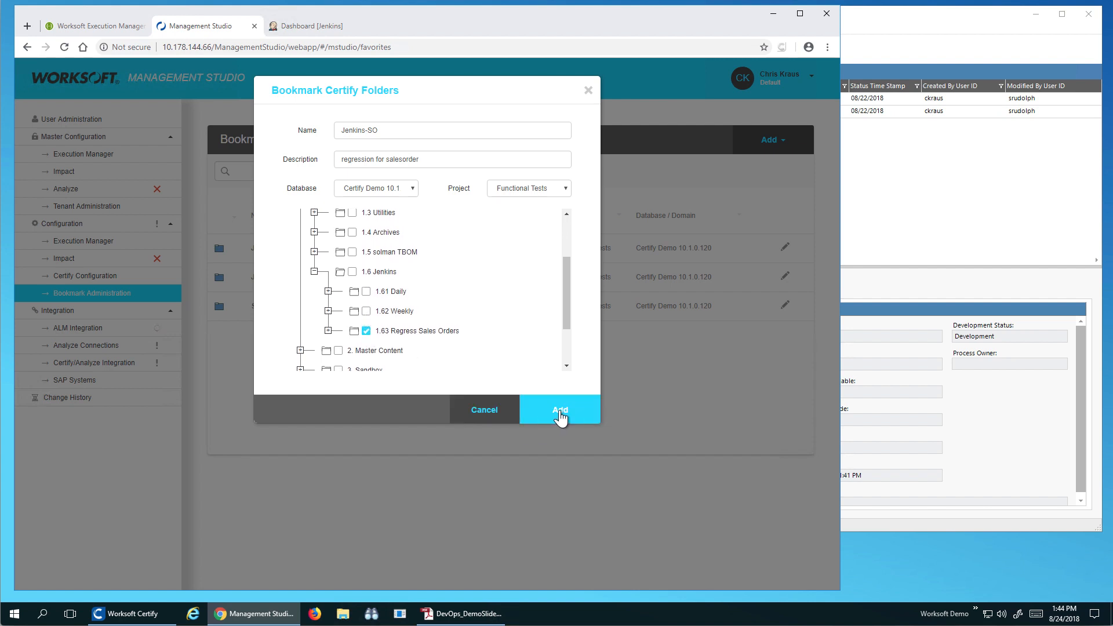
click(561, 415)
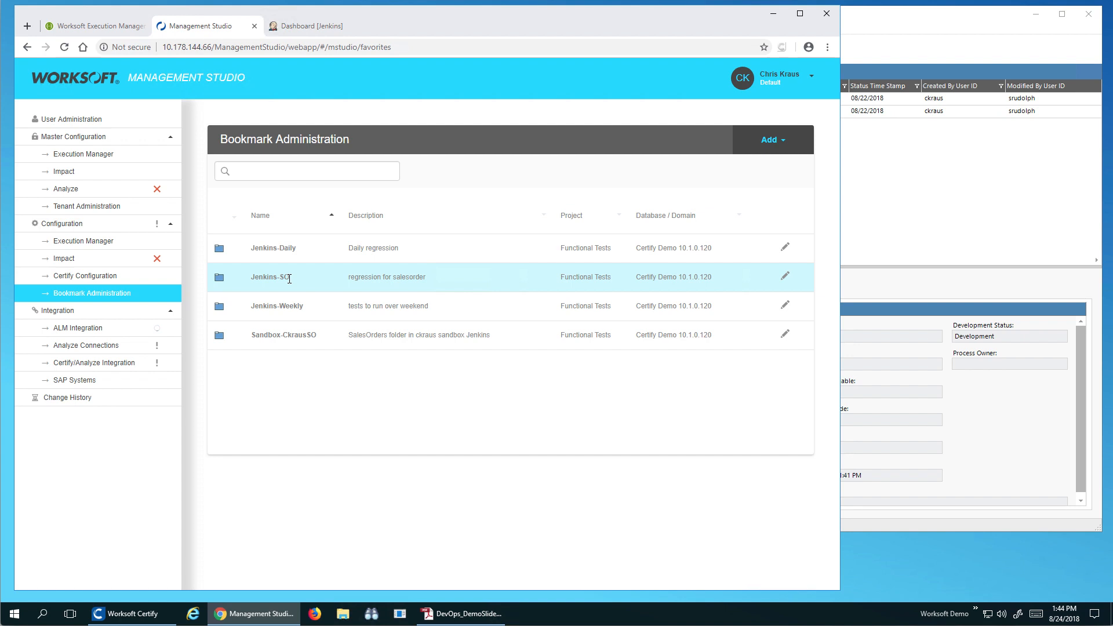
click(107, 25)
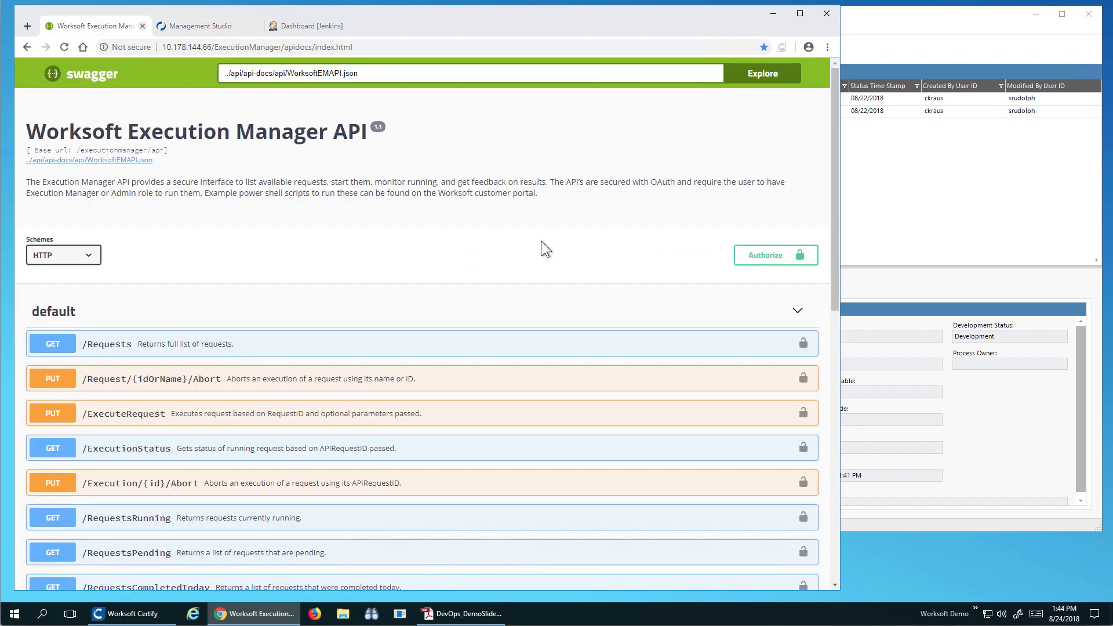
scroll(514, 242, down, 3)
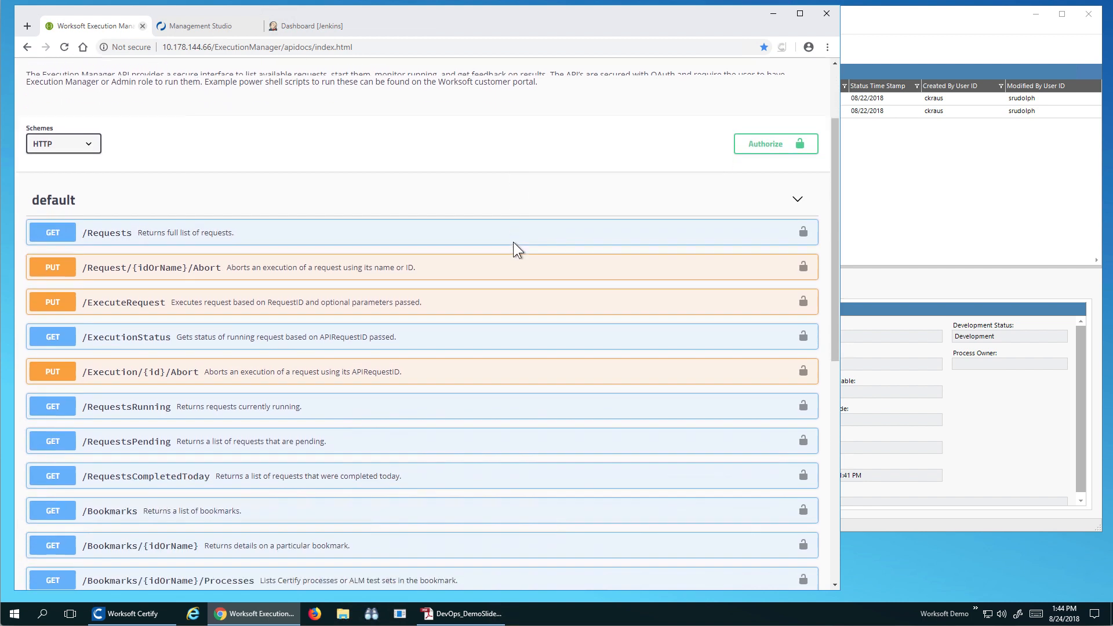
scroll(514, 242, down, 2)
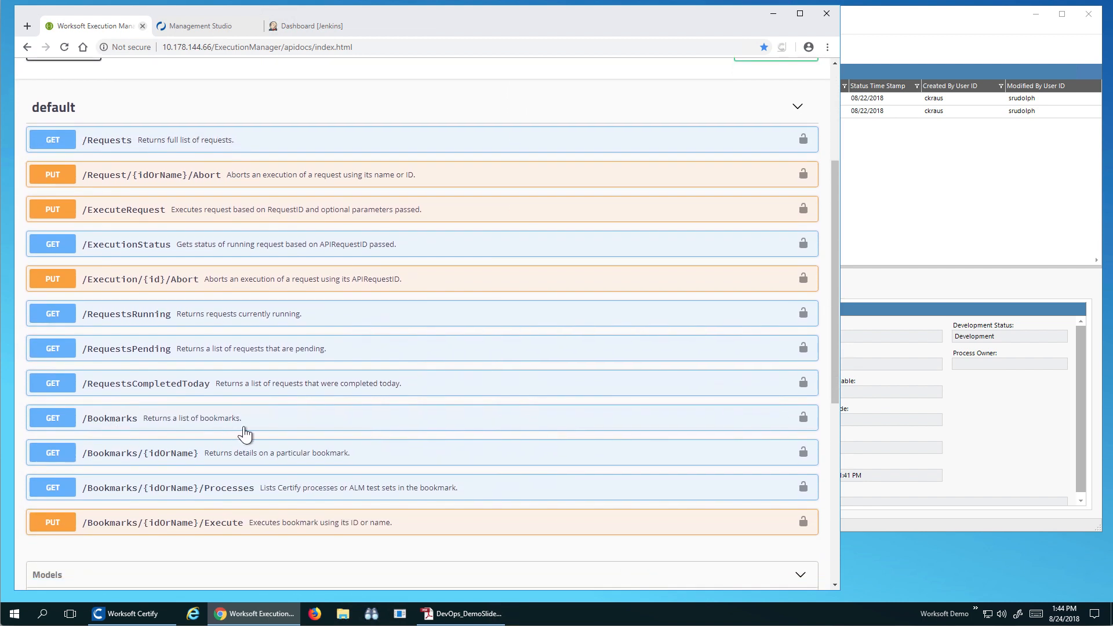
scroll(473, 366, up, 1)
scroll(473, 365, up, 2)
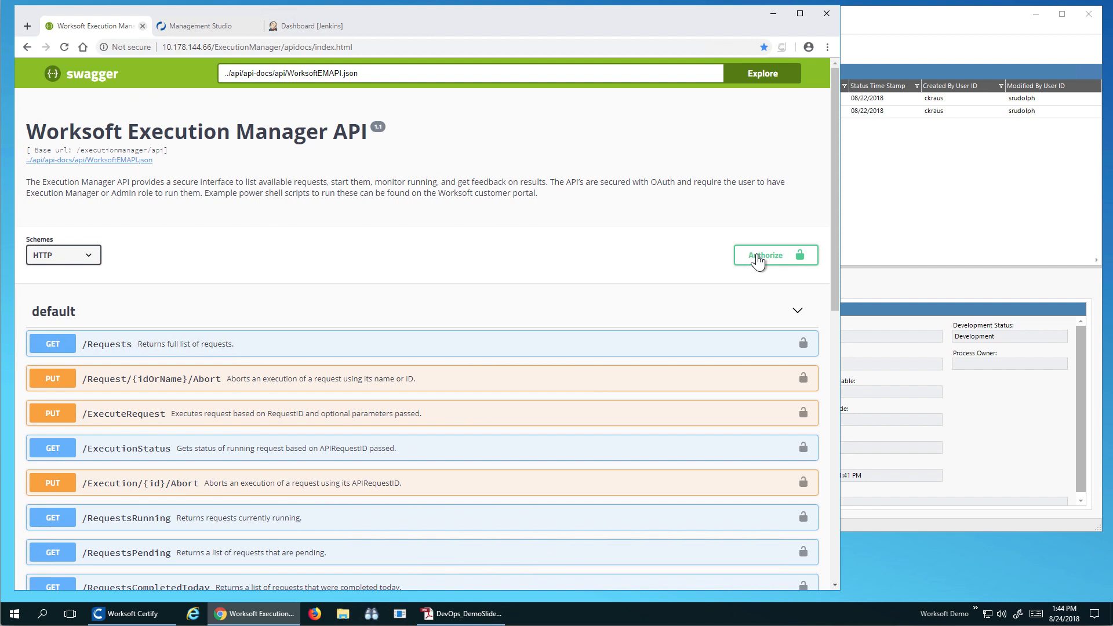
- Authorize the API via the OAuth2.0 form as ckraus with the demo password
click(764, 254)
click(332, 324)
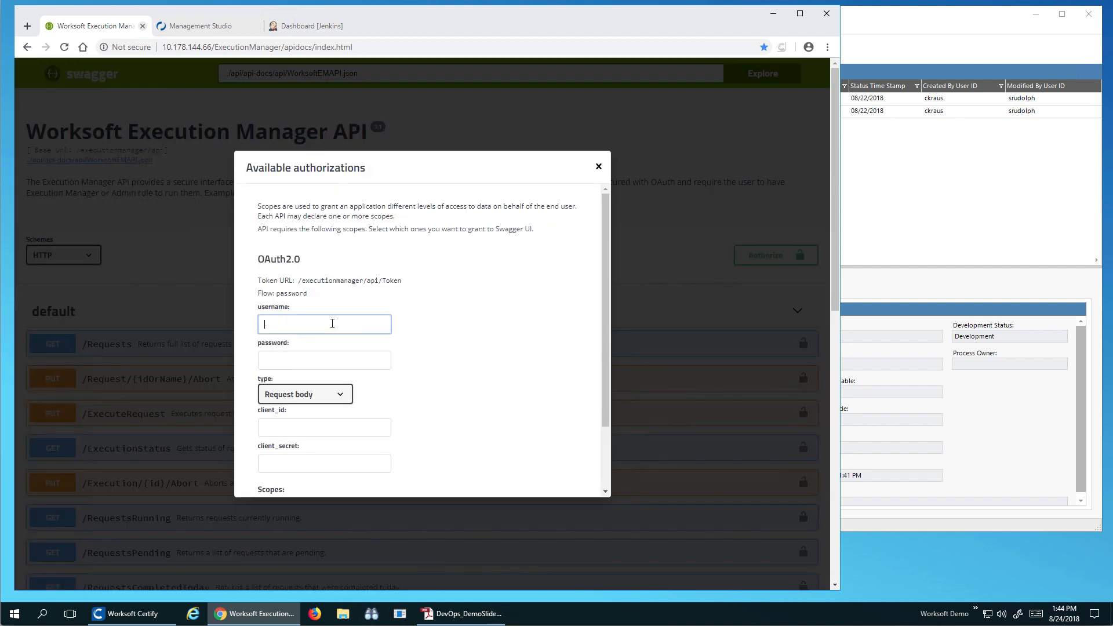
key(Tab)
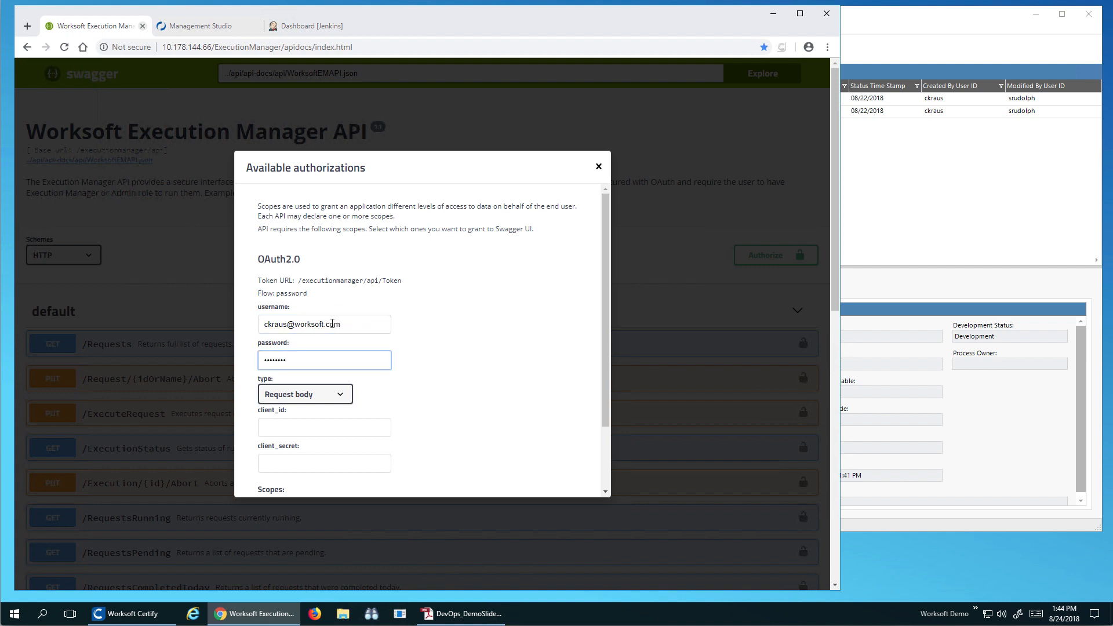
drag(603, 349, 601, 429)
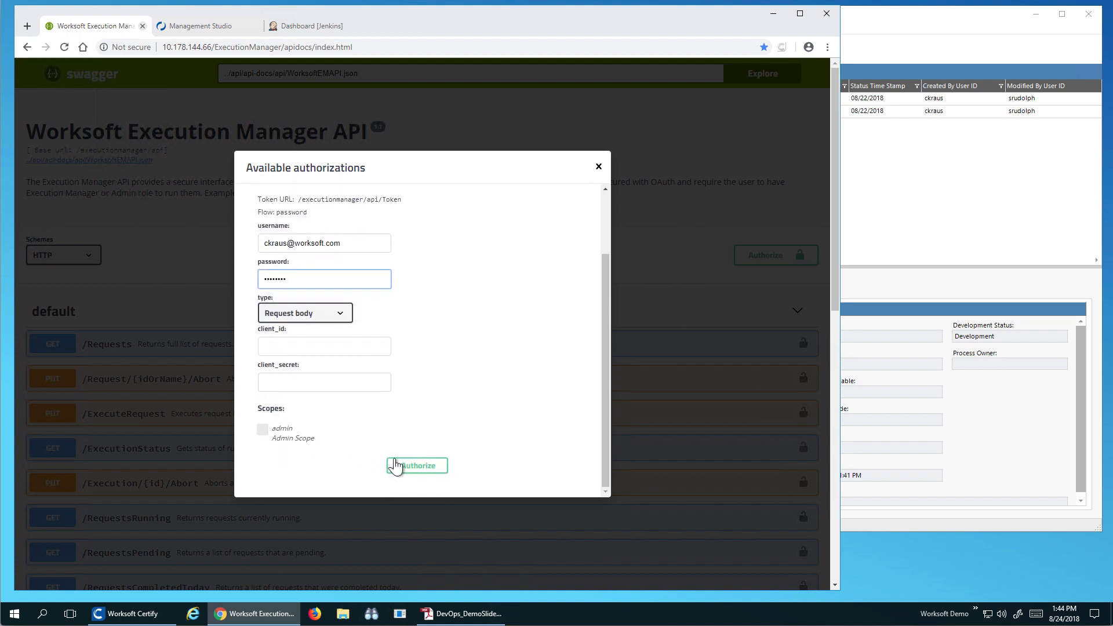
click(416, 467)
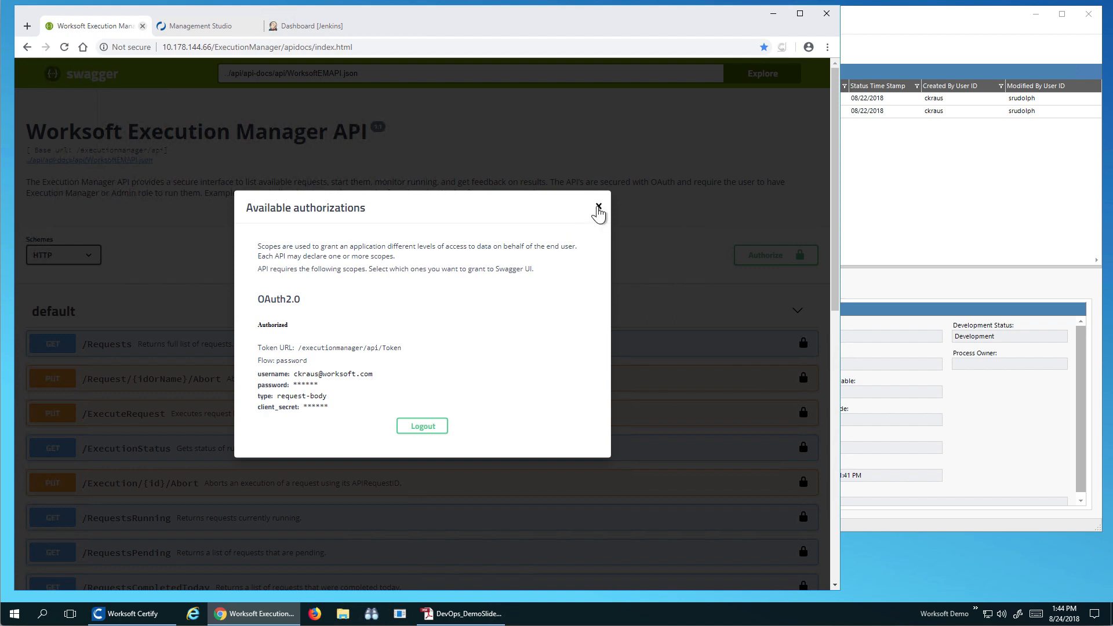
- Run the GET /Bookmarks request to list all bookmarks, returning 200
click(598, 206)
drag(833, 222, 833, 380)
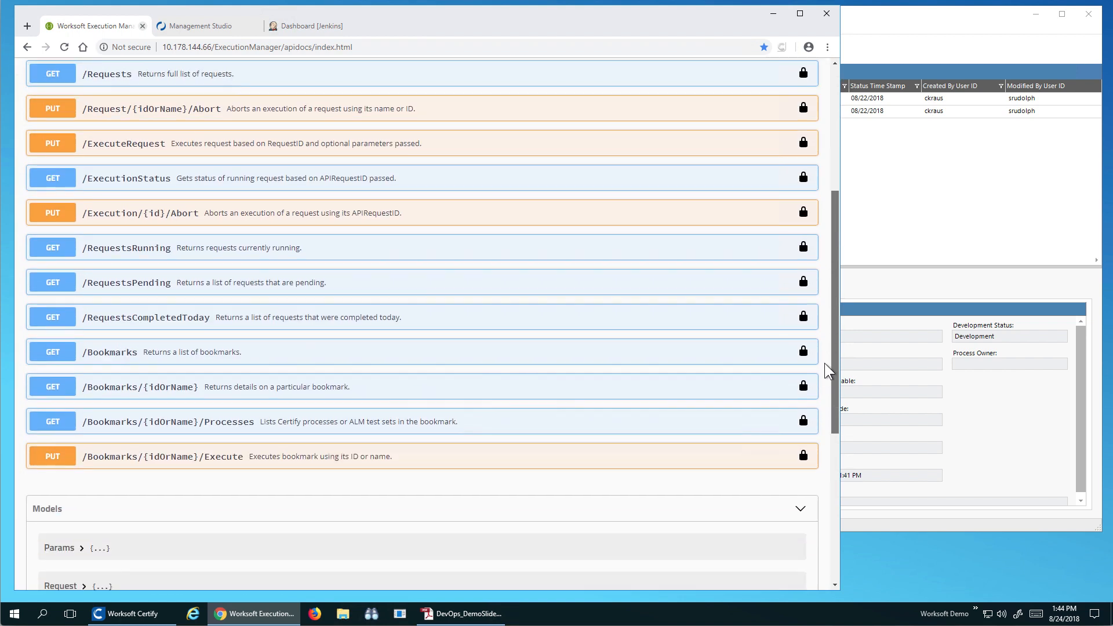
click(121, 280)
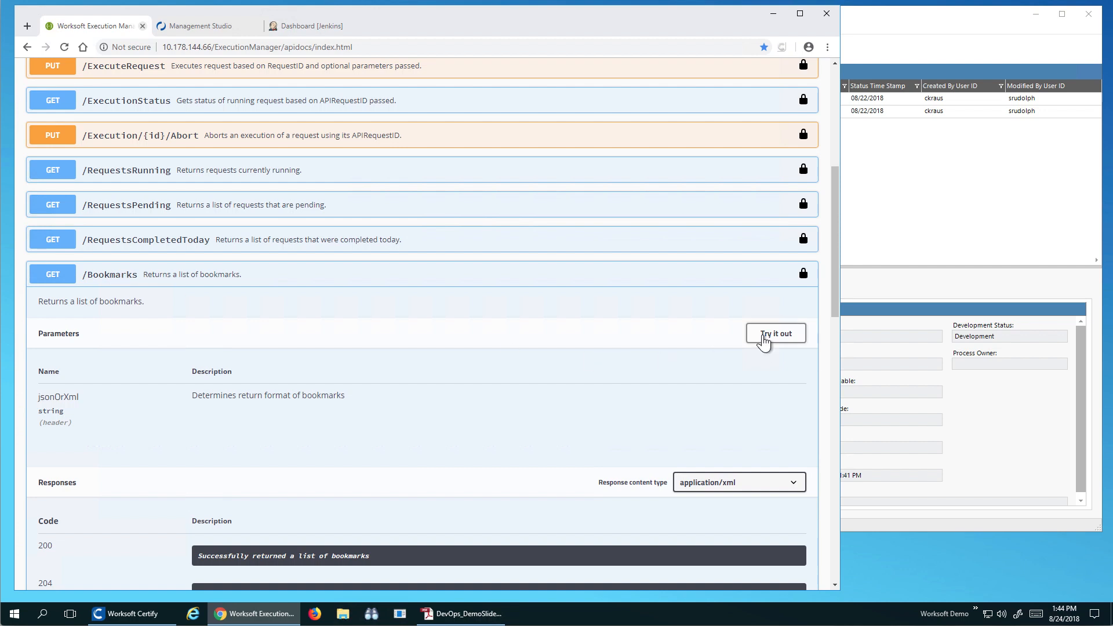
click(775, 333)
click(437, 472)
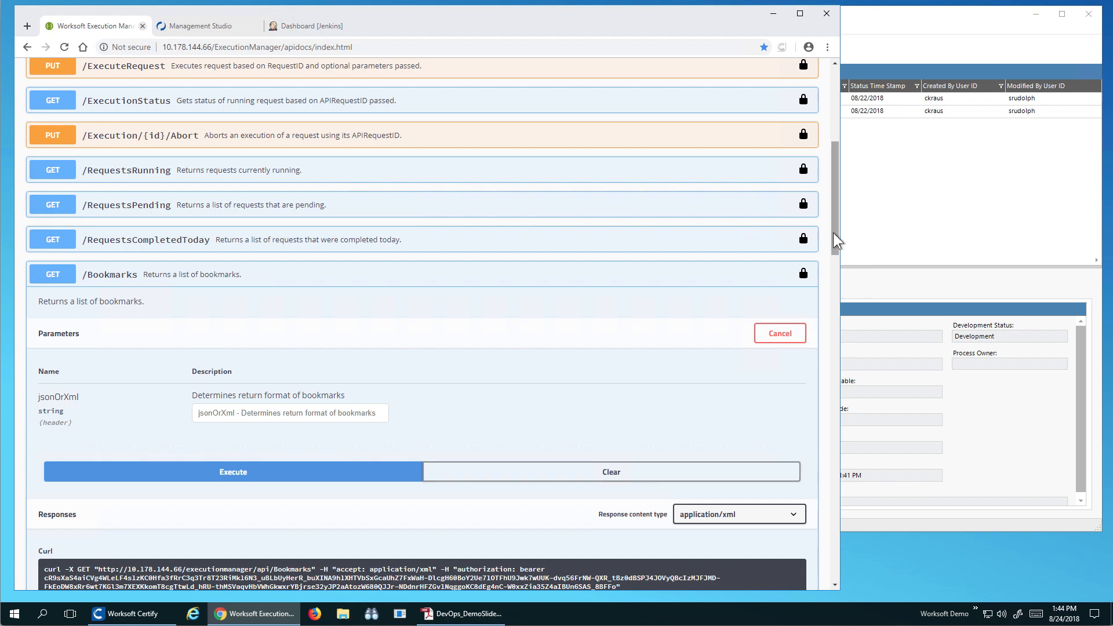
drag(837, 242, 827, 338)
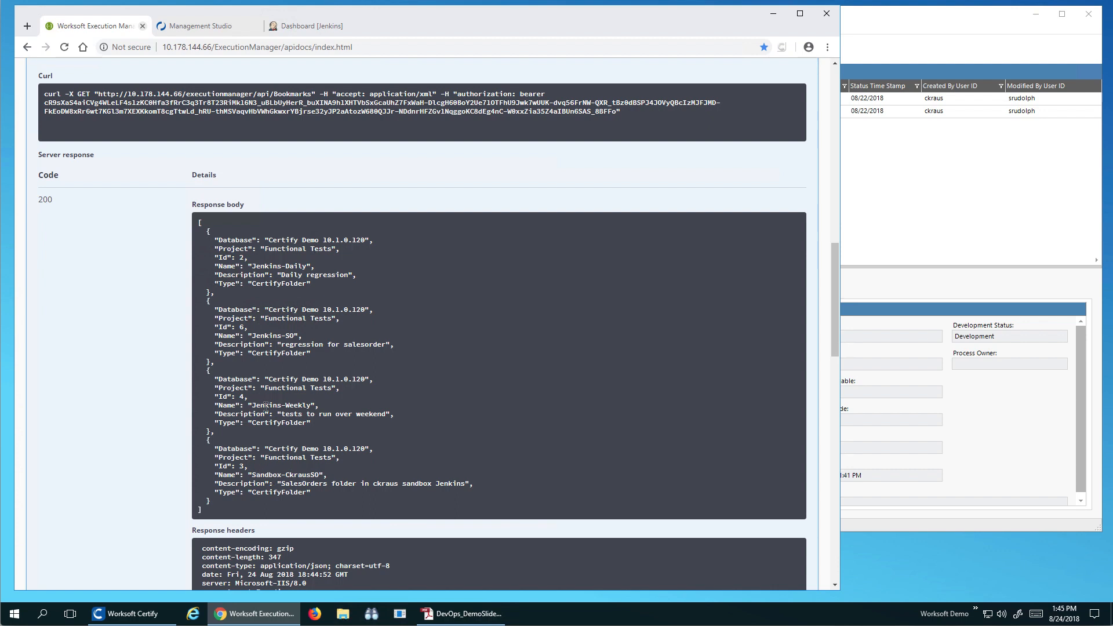
- Compare with Management Studio's bookmarks and select the Jenkins-SO name in the response
drag(253, 336, 298, 337)
click(218, 27)
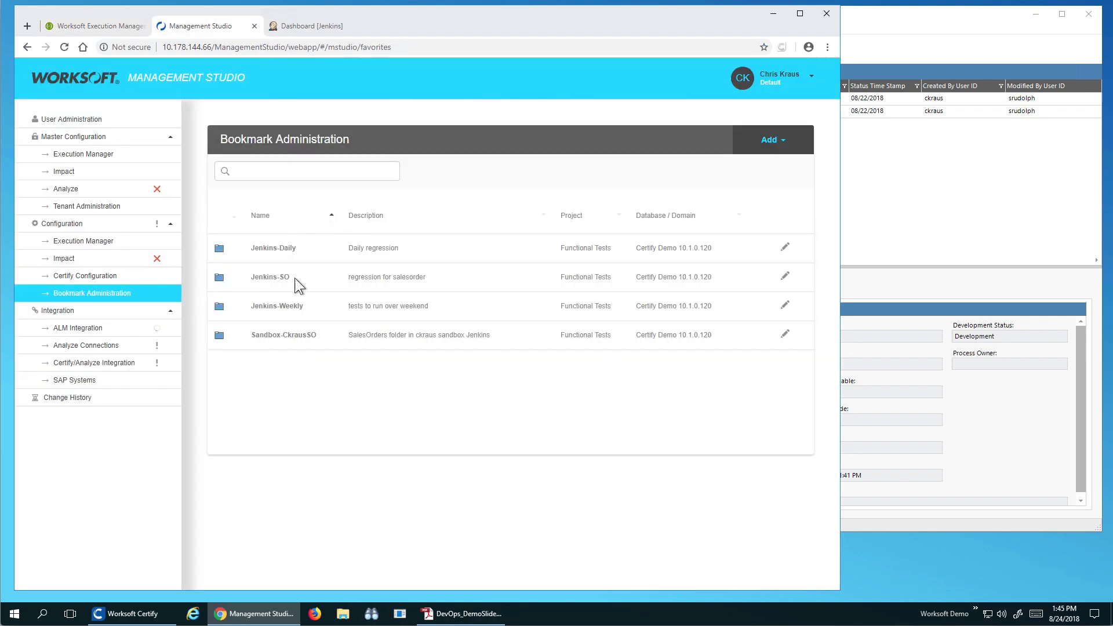
click(99, 28)
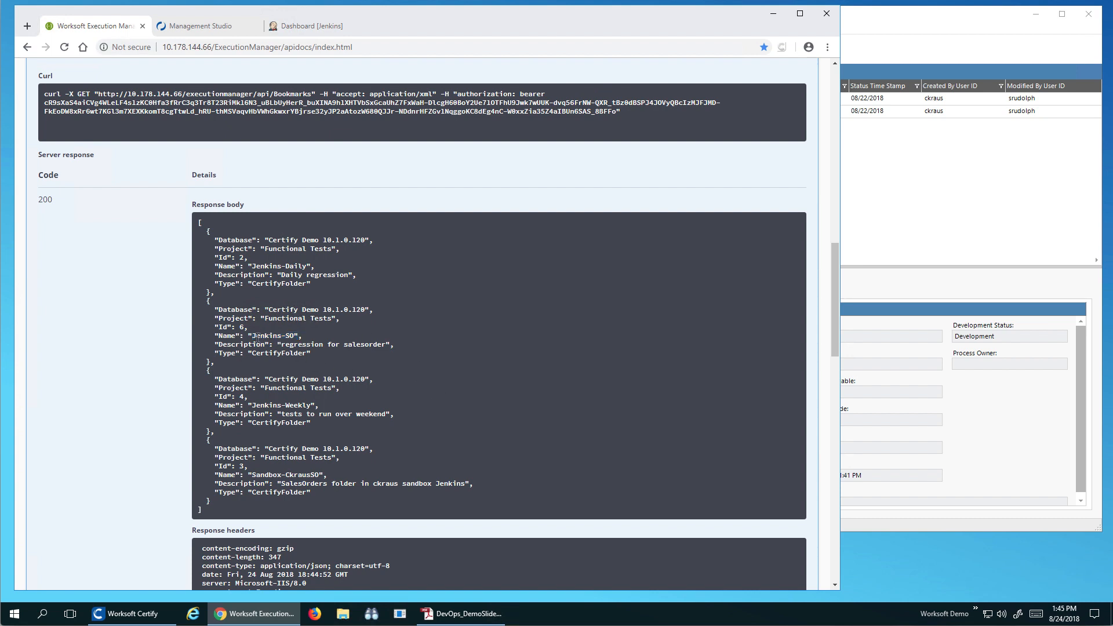
drag(251, 337, 292, 339)
right_click(289, 336)
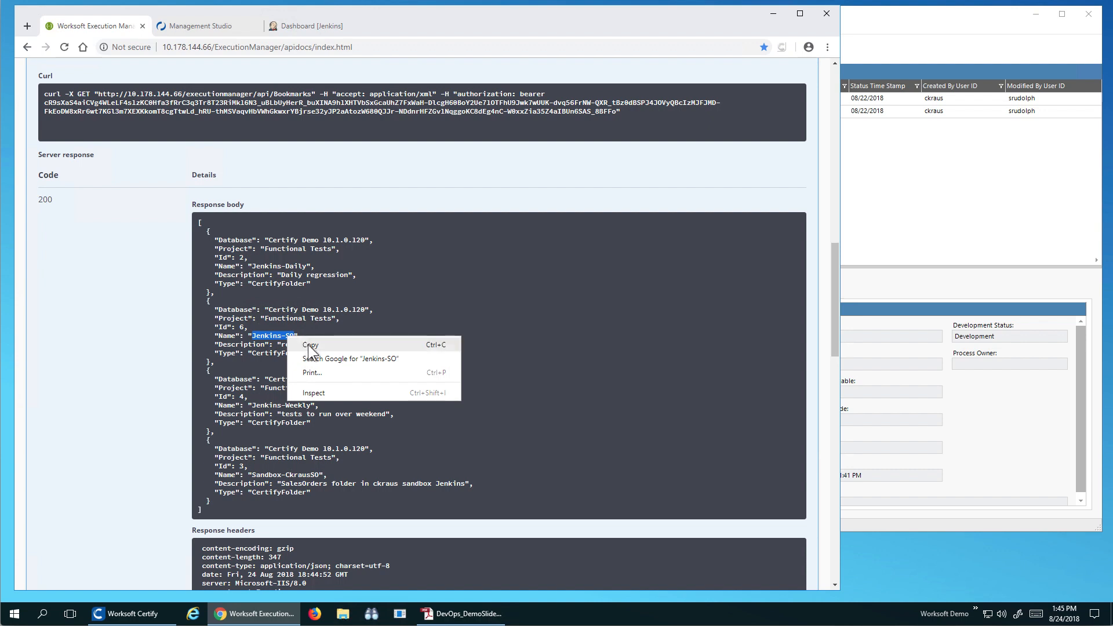
- Copy the Jenkins-SO name and collapse the GET /Bookmarks request
click(308, 345)
scroll(469, 305, up, 2)
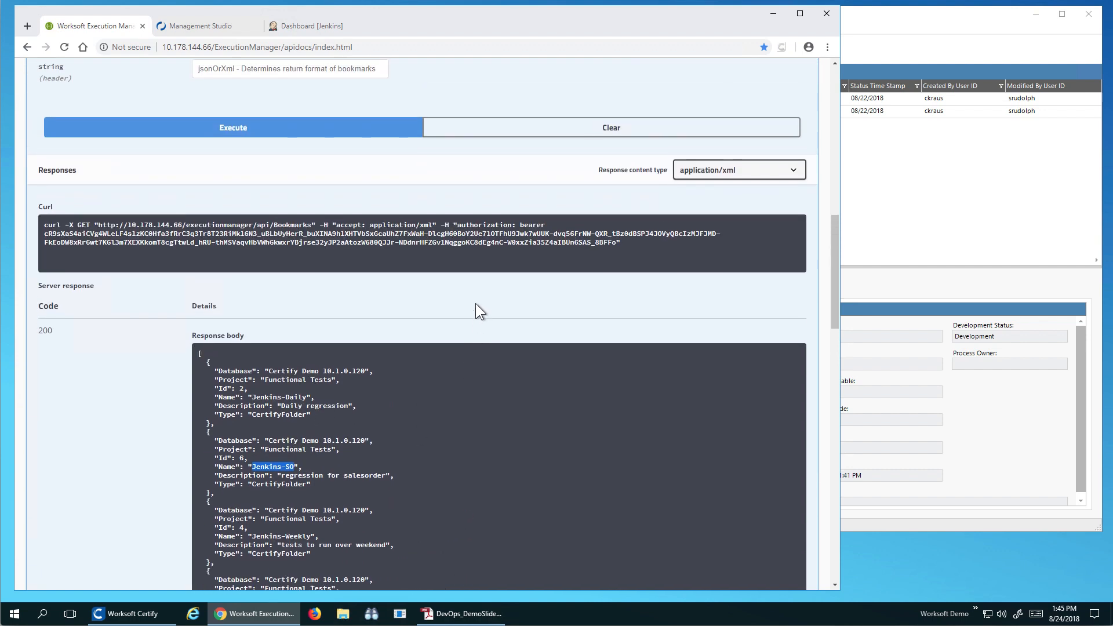
scroll(476, 303, up, 3)
scroll(474, 301, up, 3)
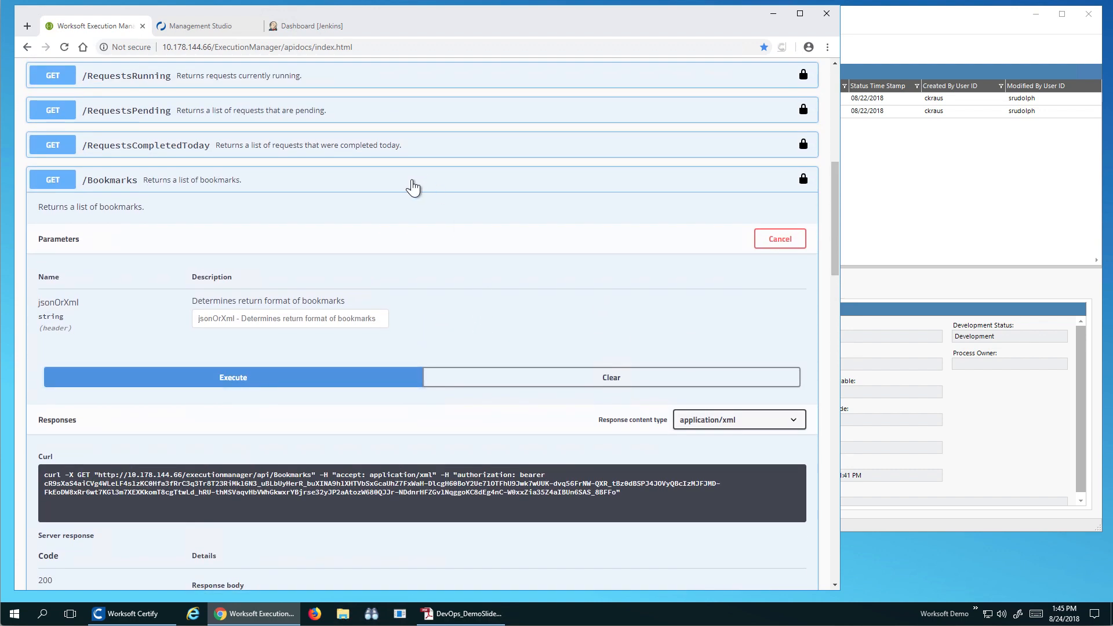
click(413, 183)
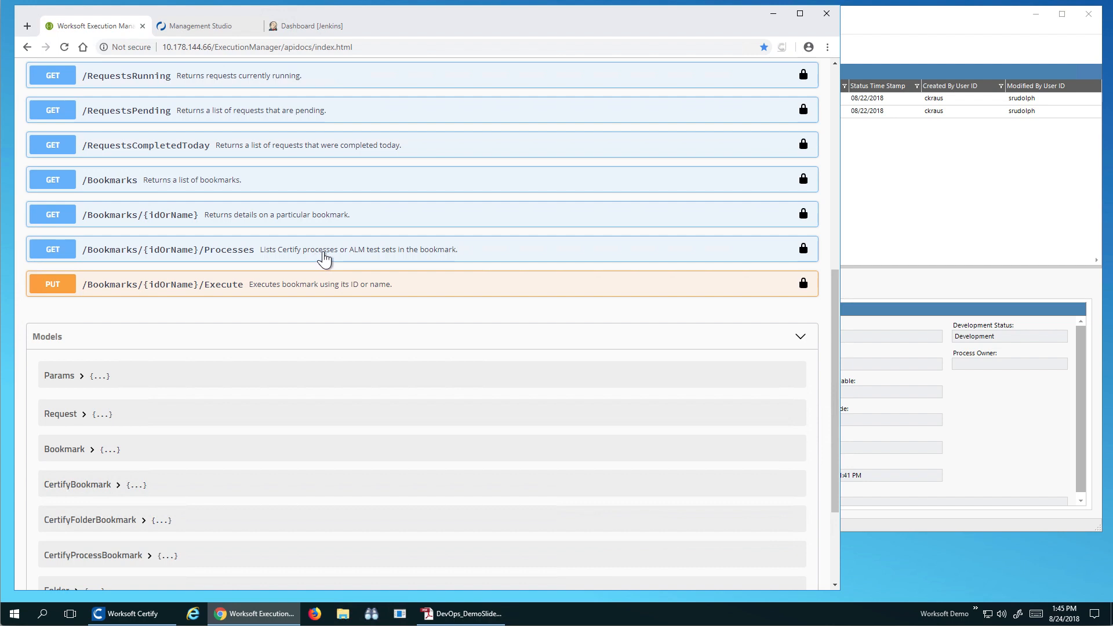
- Run GET /Bookmarks/{idOrName}/Processes for Jenkins-SO, returning Fiori Sales Orders and SAP OTC
click(324, 259)
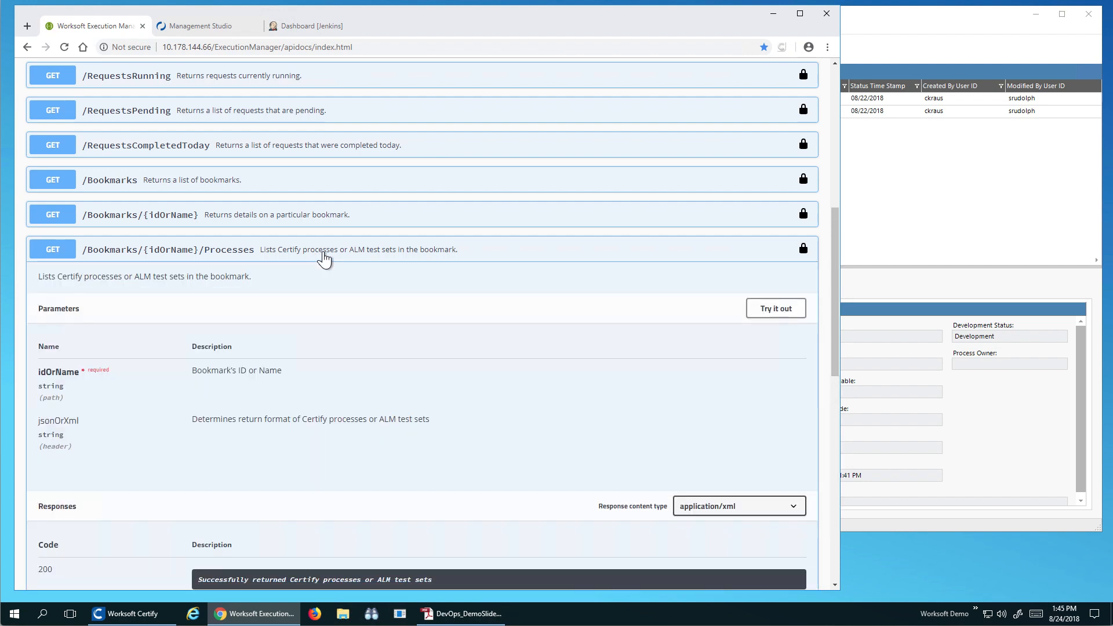
click(775, 308)
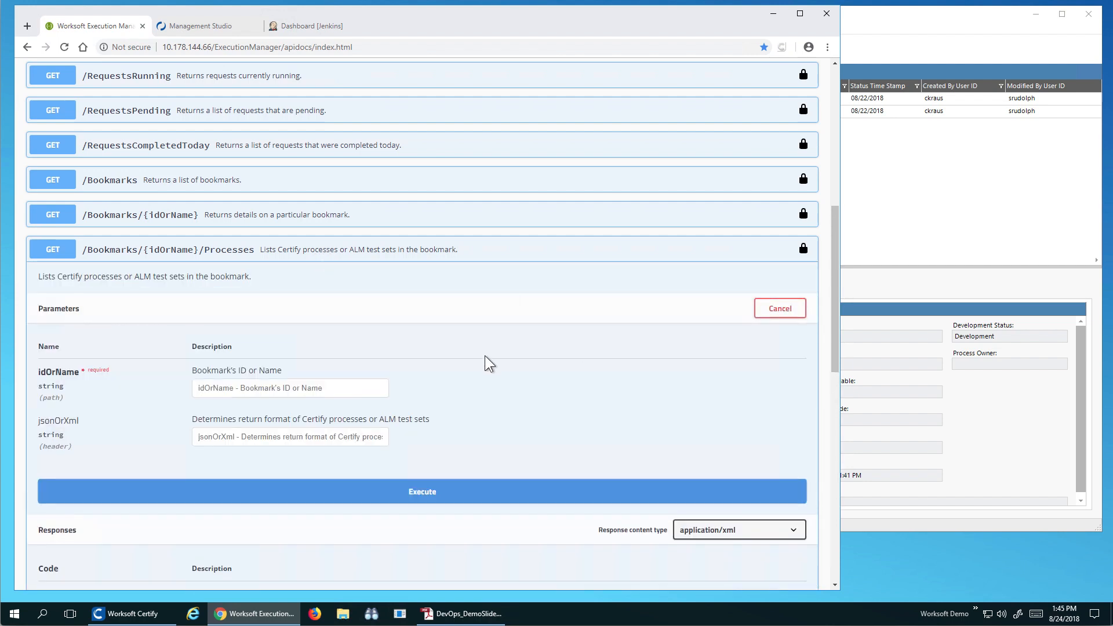
click(305, 391)
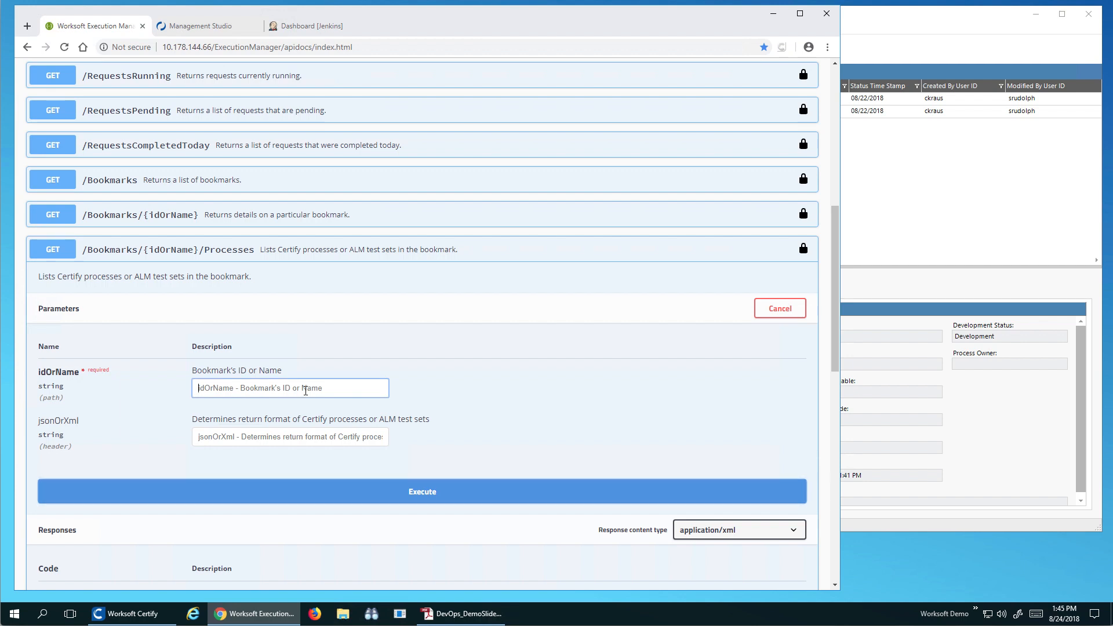
right_click(305, 391)
click(357, 461)
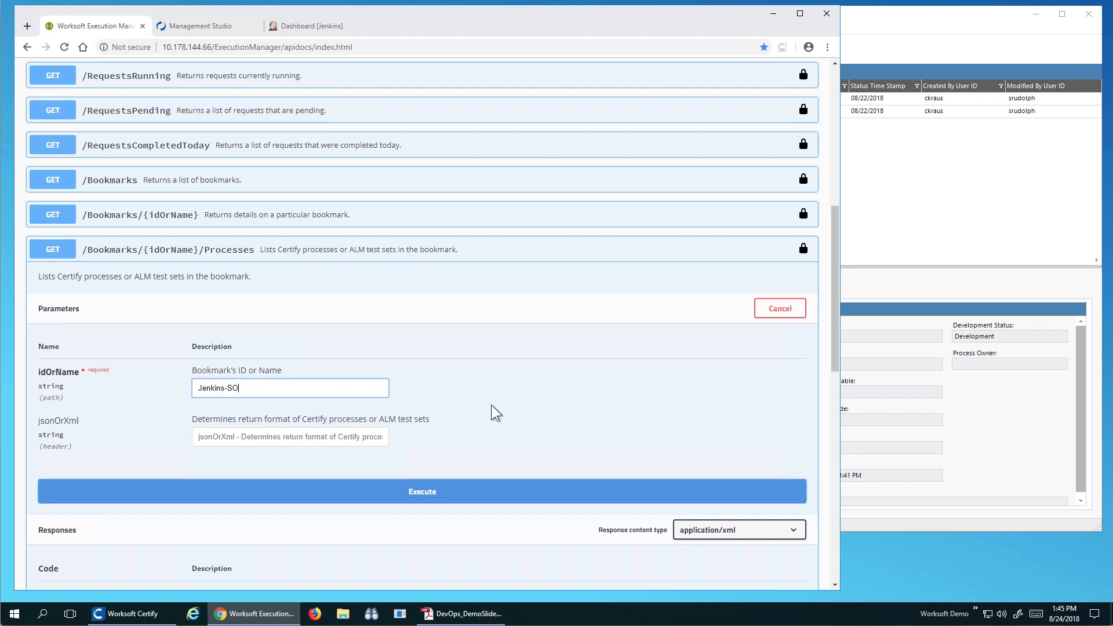
scroll(515, 391, down, 1)
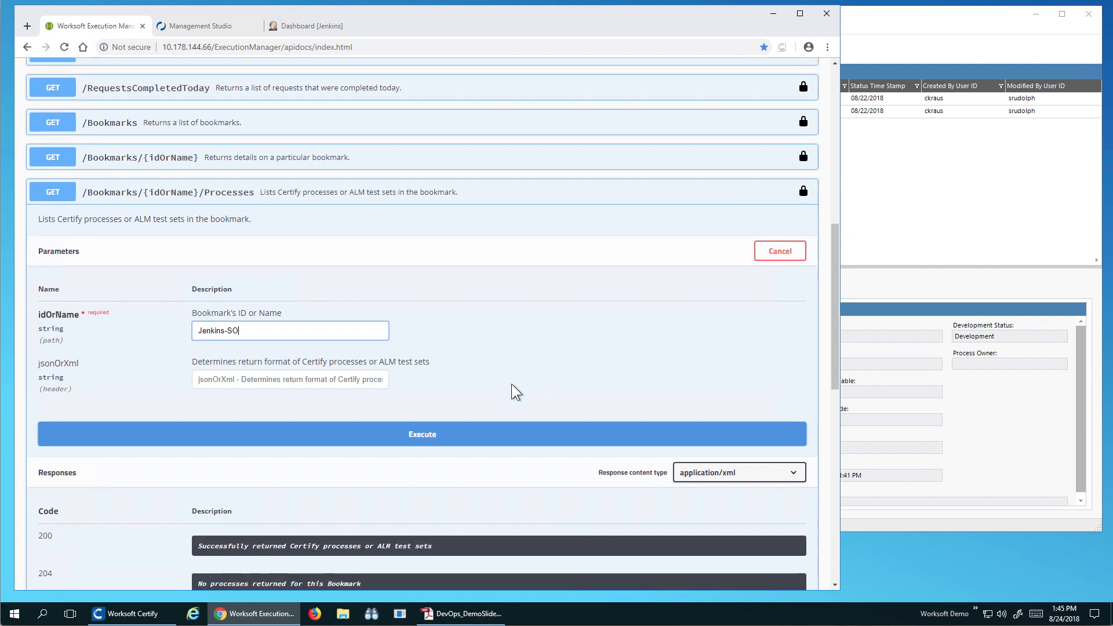
click(462, 430)
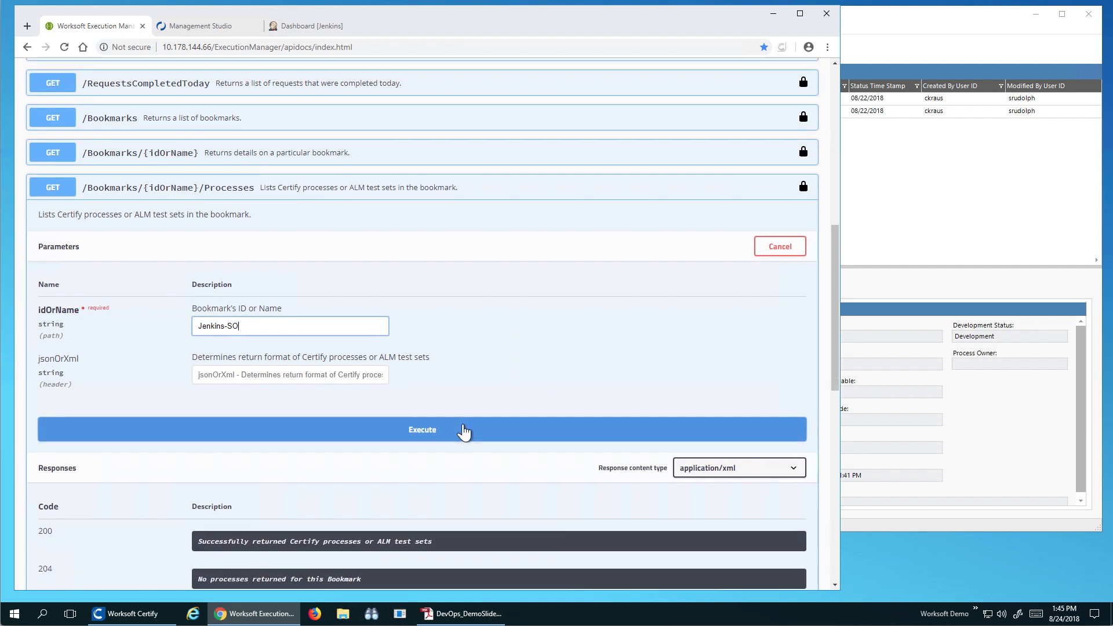
scroll(559, 388, down, 2)
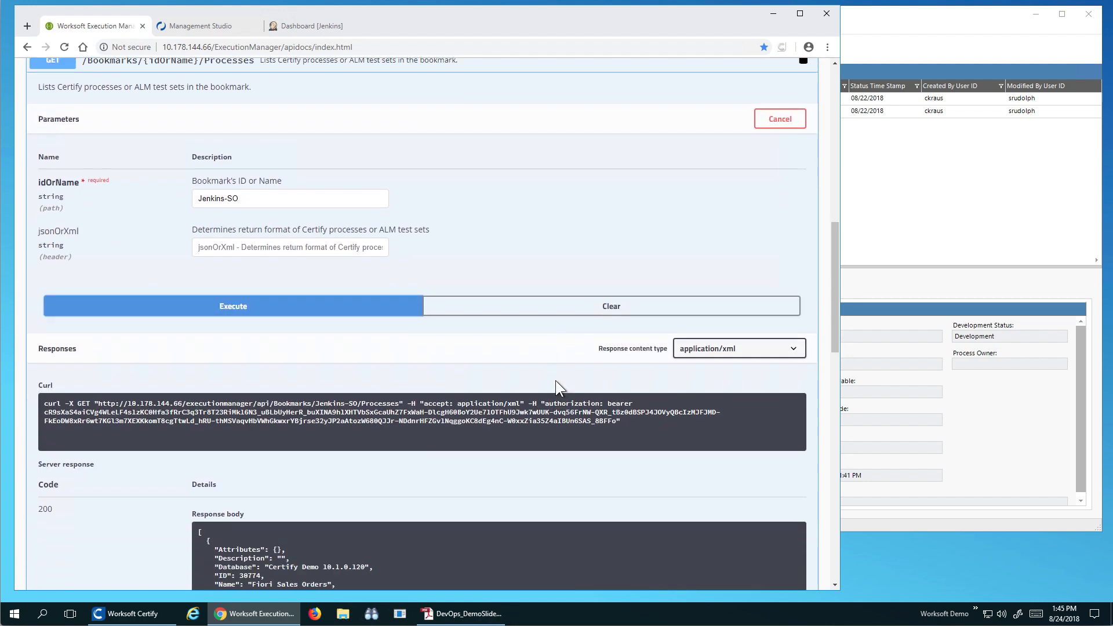
scroll(556, 379, down, 2)
scroll(555, 380, down, 2)
scroll(551, 379, down, 2)
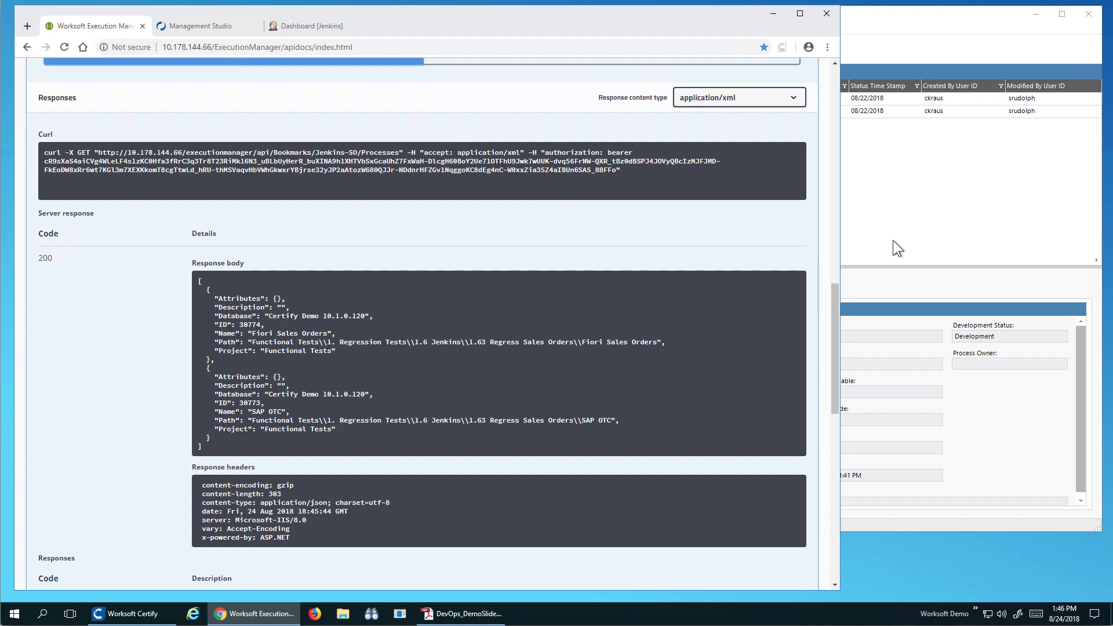
scroll(558, 234, up, 4)
scroll(557, 233, up, 2)
scroll(554, 232, up, 3)
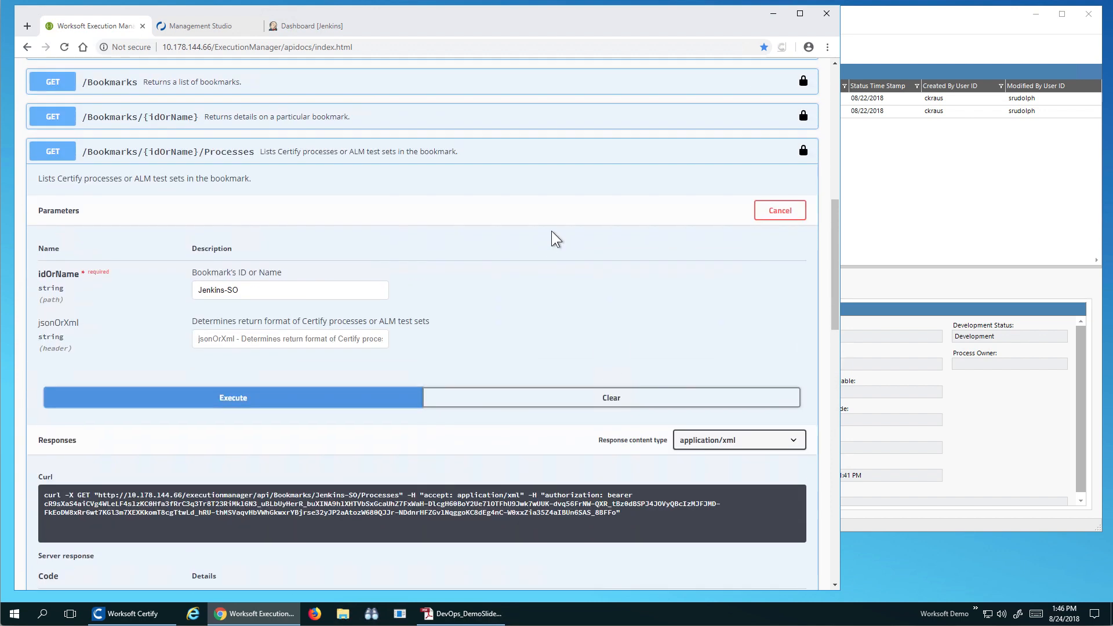
scroll(548, 226, up, 2)
- Prepare PUT /Bookmarks/{idOrName}/Execute with Jenkins-SO pasted as the bookmark
click(425, 206)
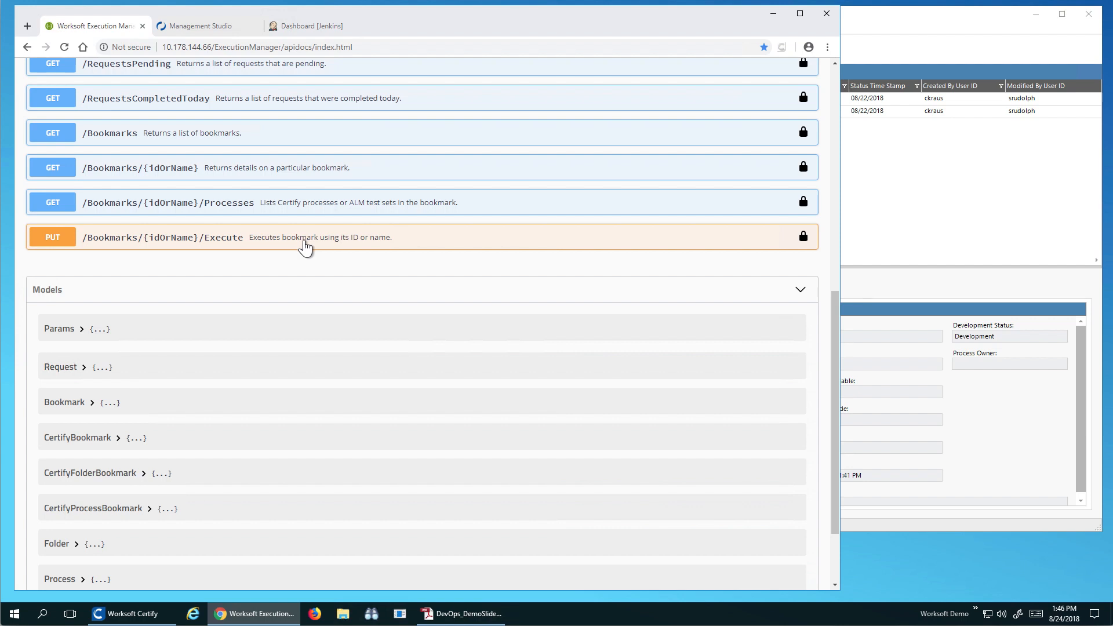
click(326, 248)
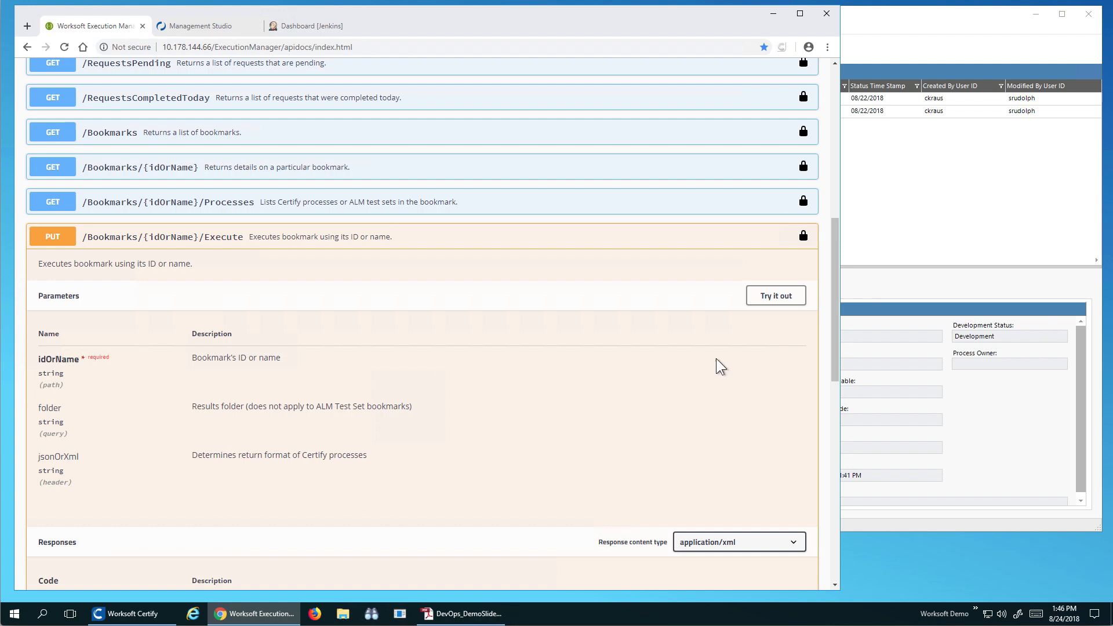
click(777, 296)
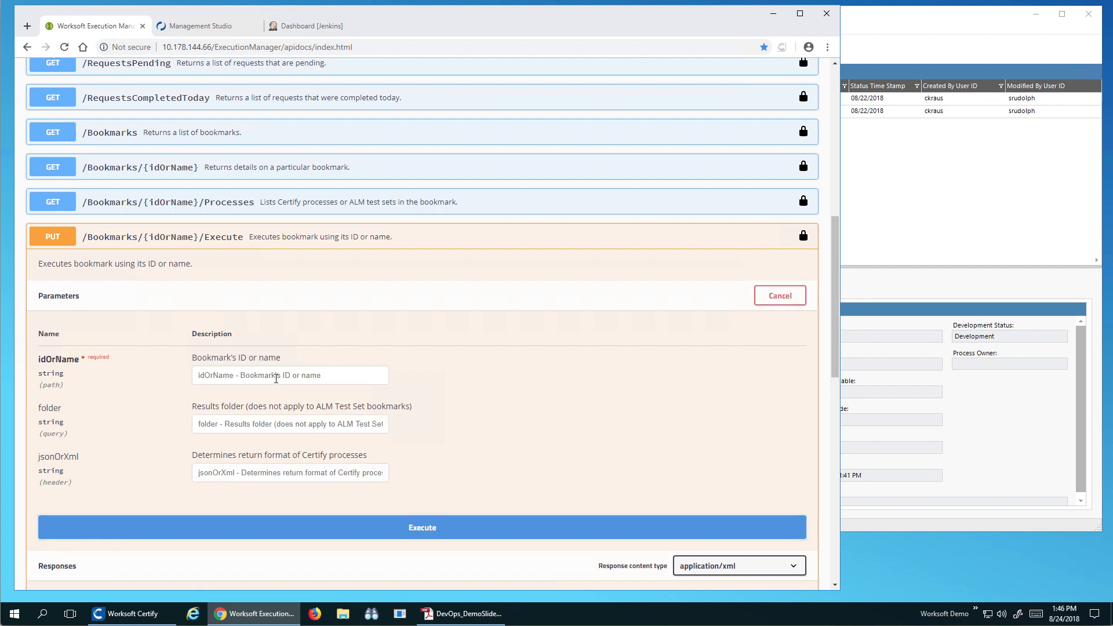
click(277, 377)
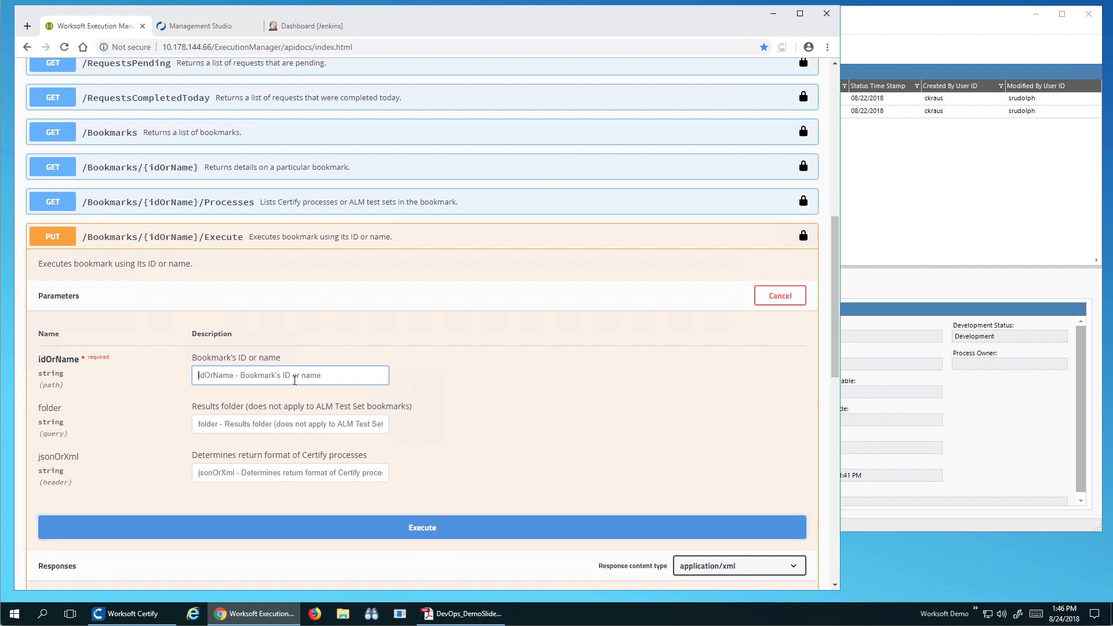
right_click(294, 376)
click(323, 451)
- Set the results folder to Execution Manager and run the bookmark, receiving an execution GUID
click(318, 424)
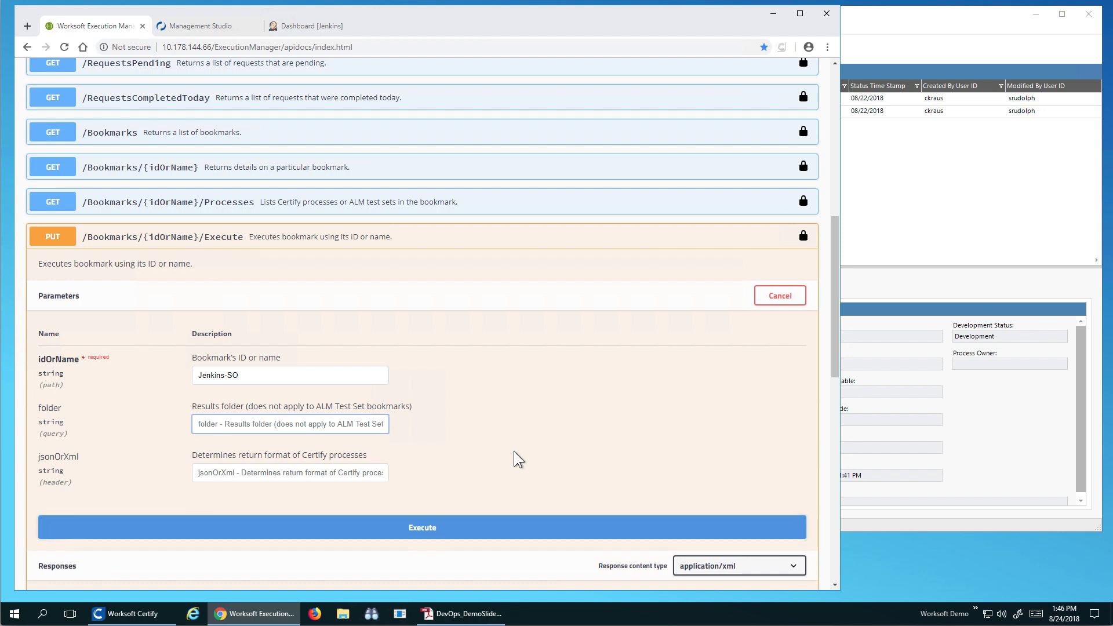
text(Execut)
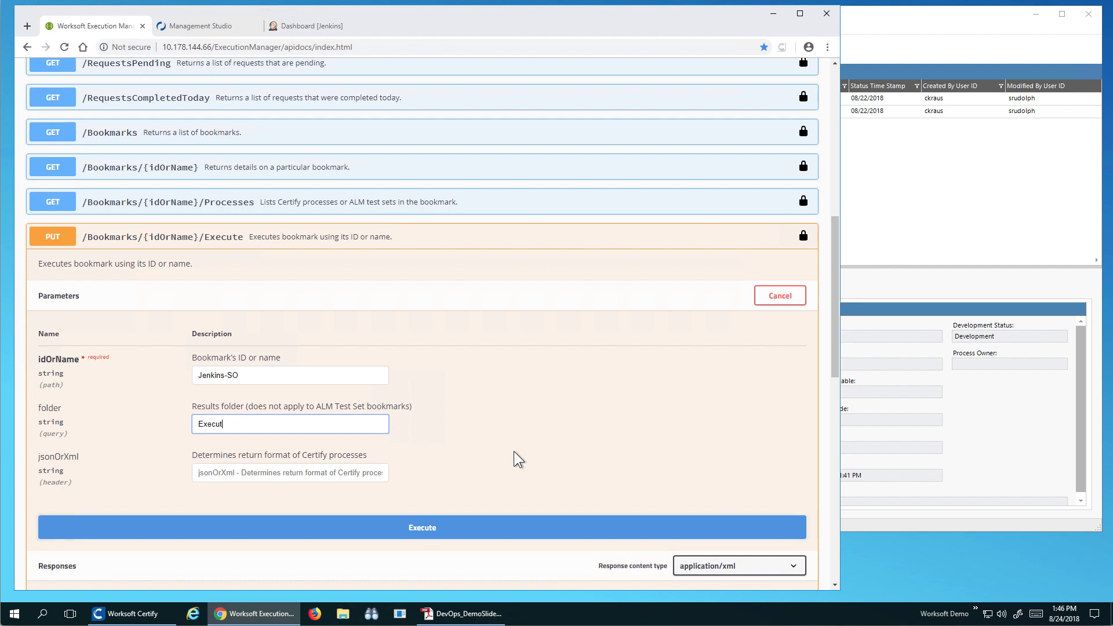
text(anager)
scroll(519, 458, down, 1)
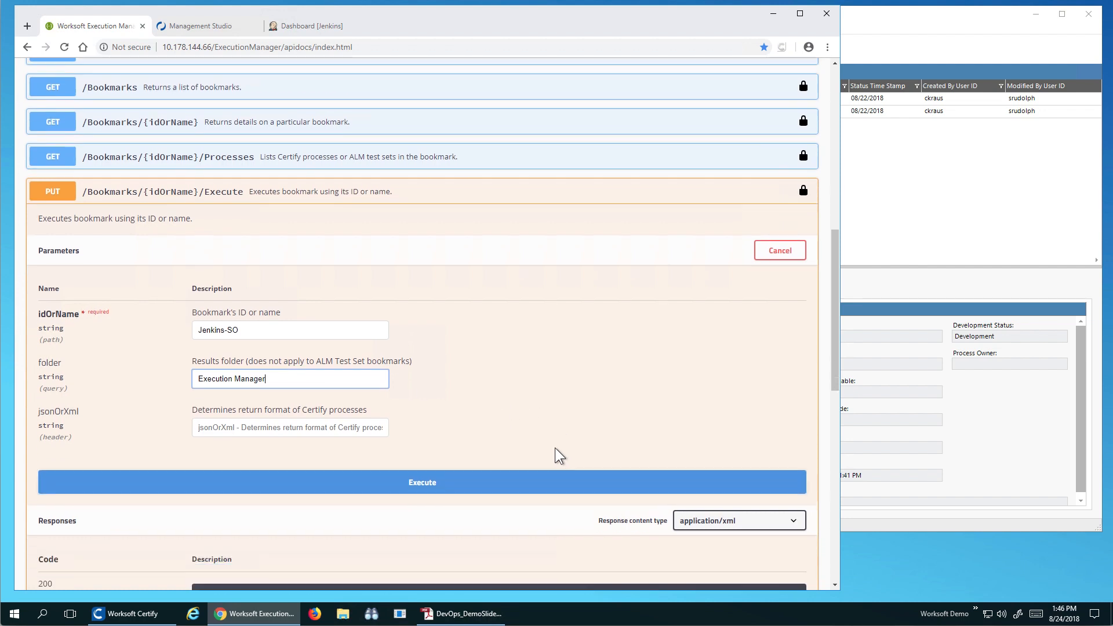
click(424, 480)
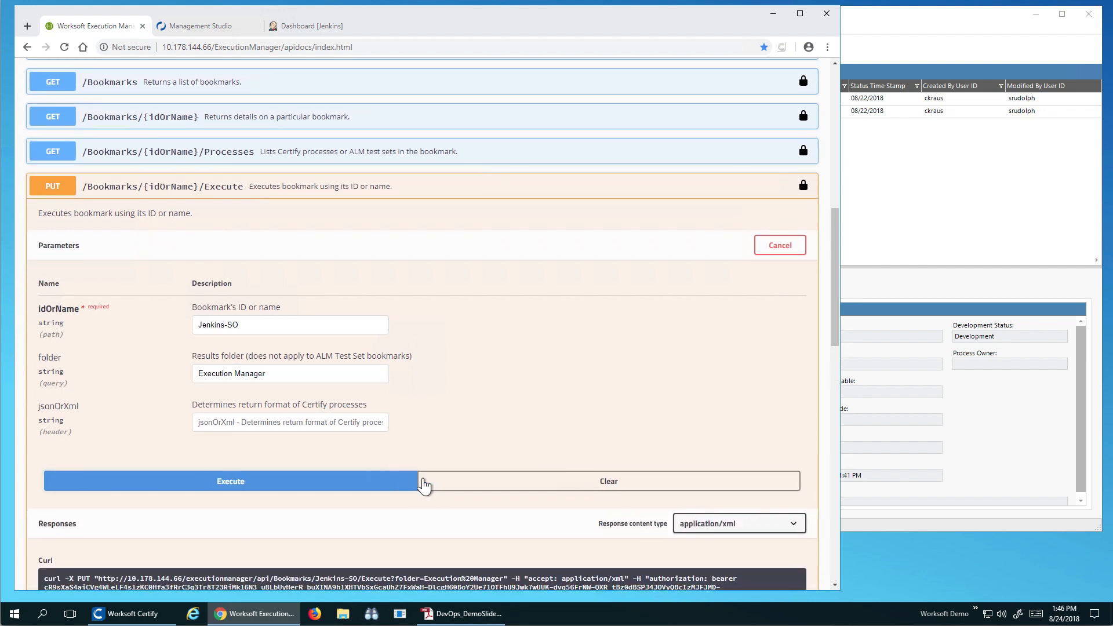
scroll(596, 422, down, 5)
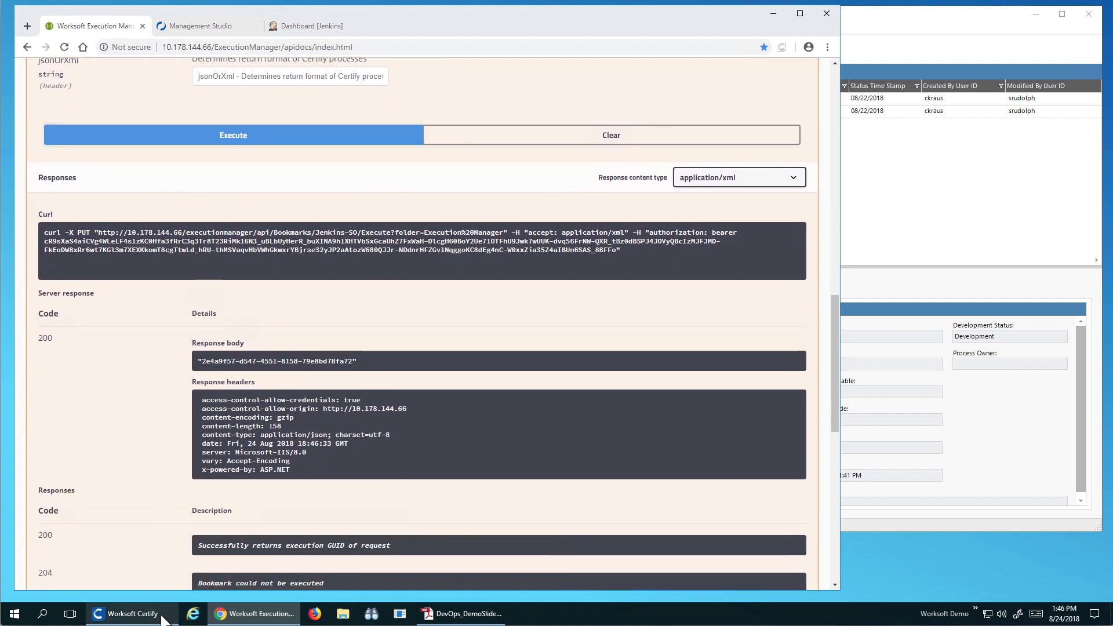
- Launch Certify Execution Manager and log in with the demo email and password
click(976, 611)
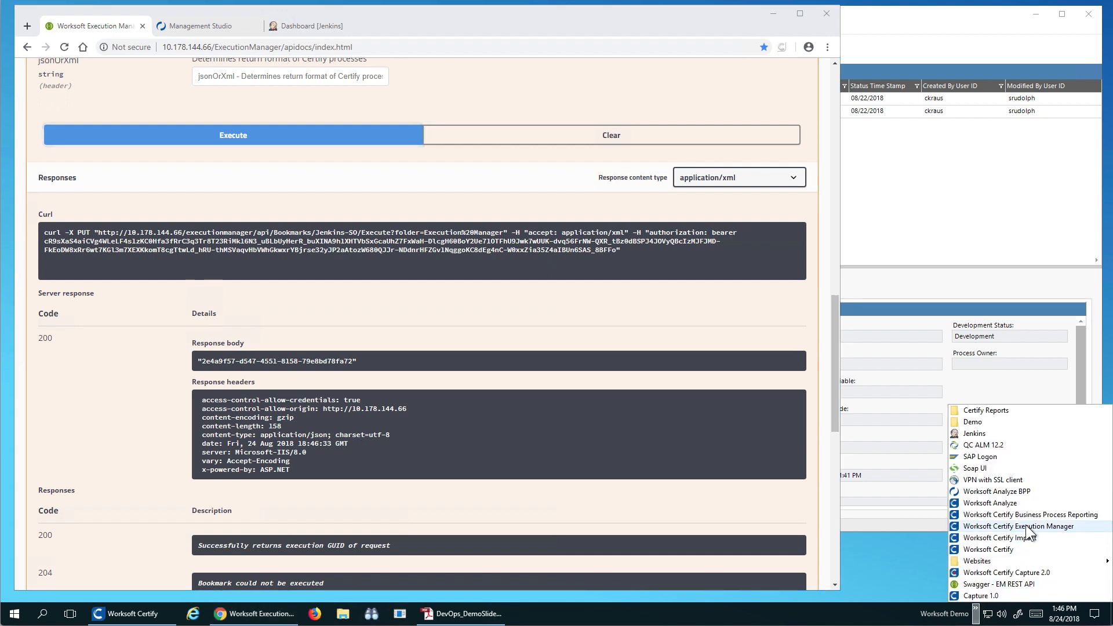
click(1018, 526)
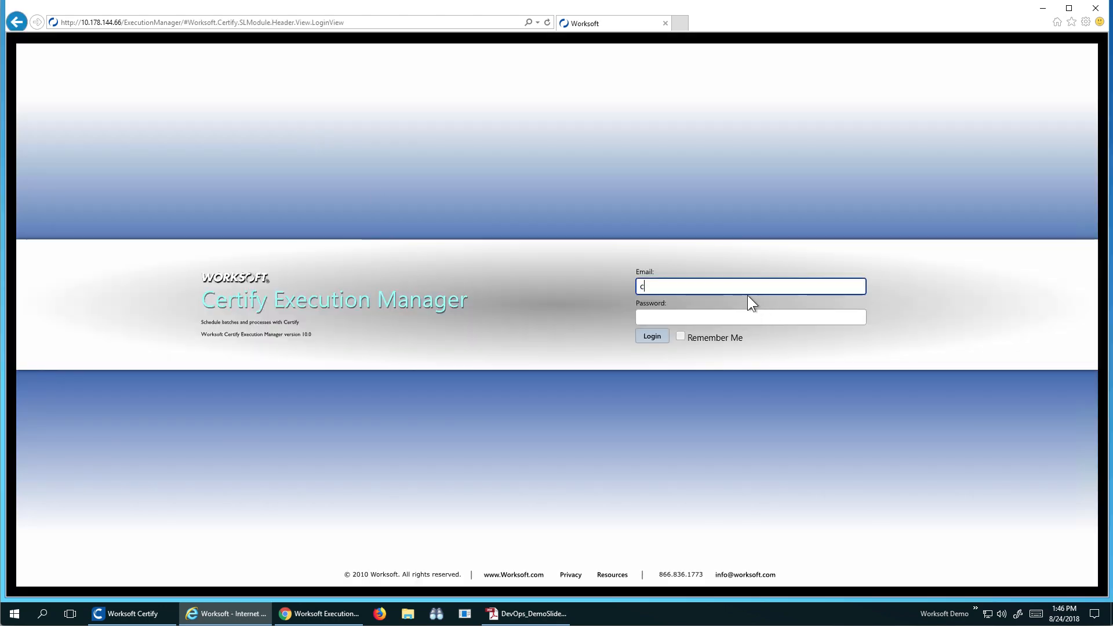
text(works)
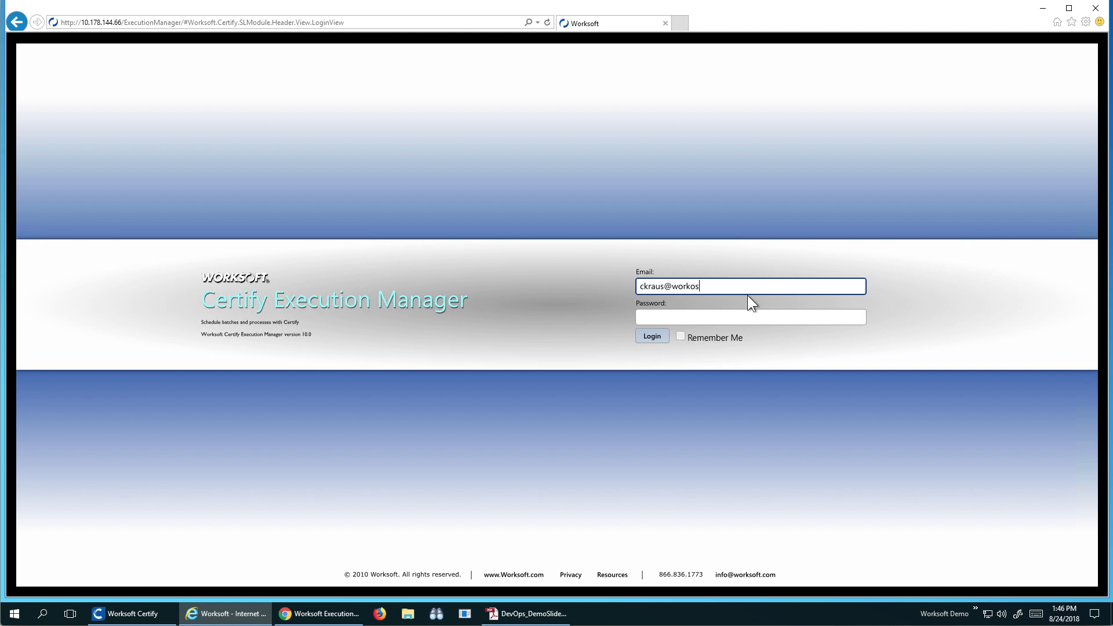
text(oft.com)
key(Tab)
text(****)
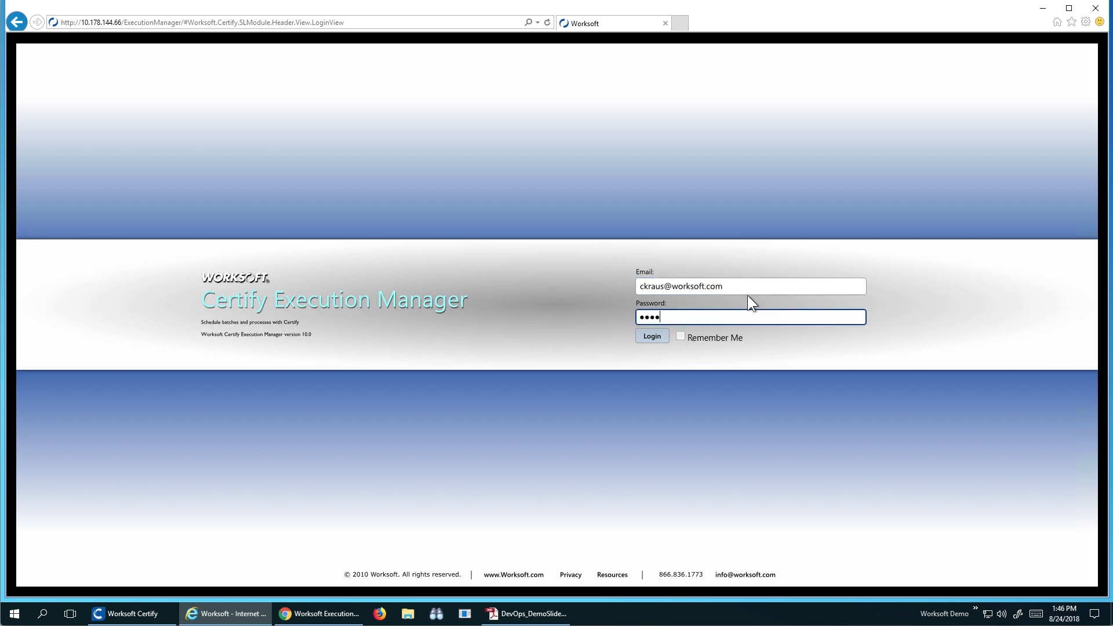
text(****)
key(Return)
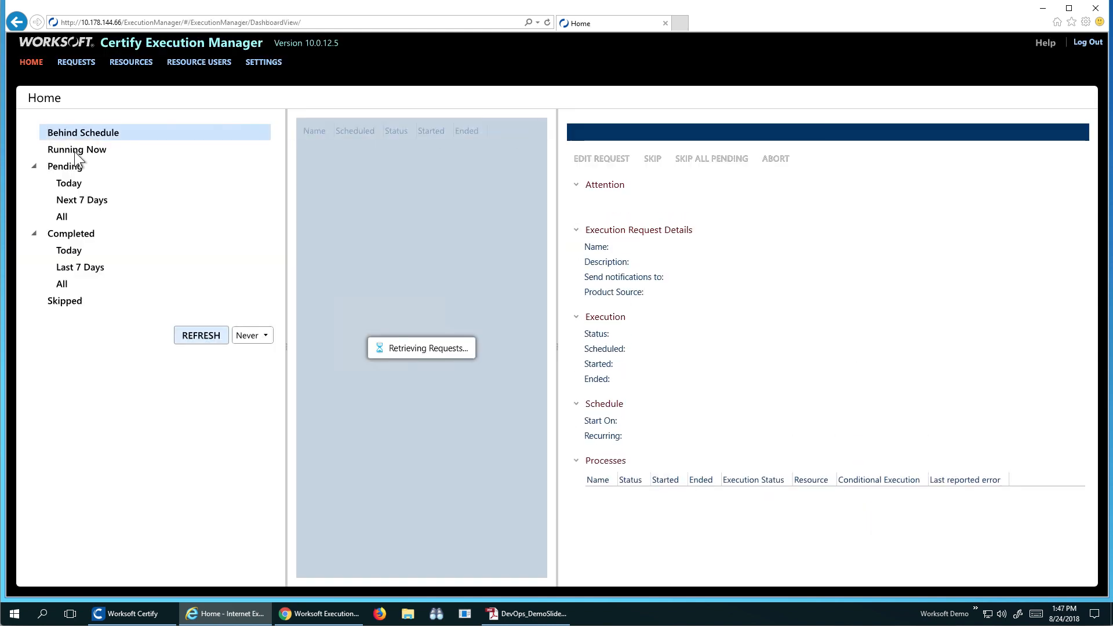
- View the details of the Jenkins-SO request under Running Now
click(75, 152)
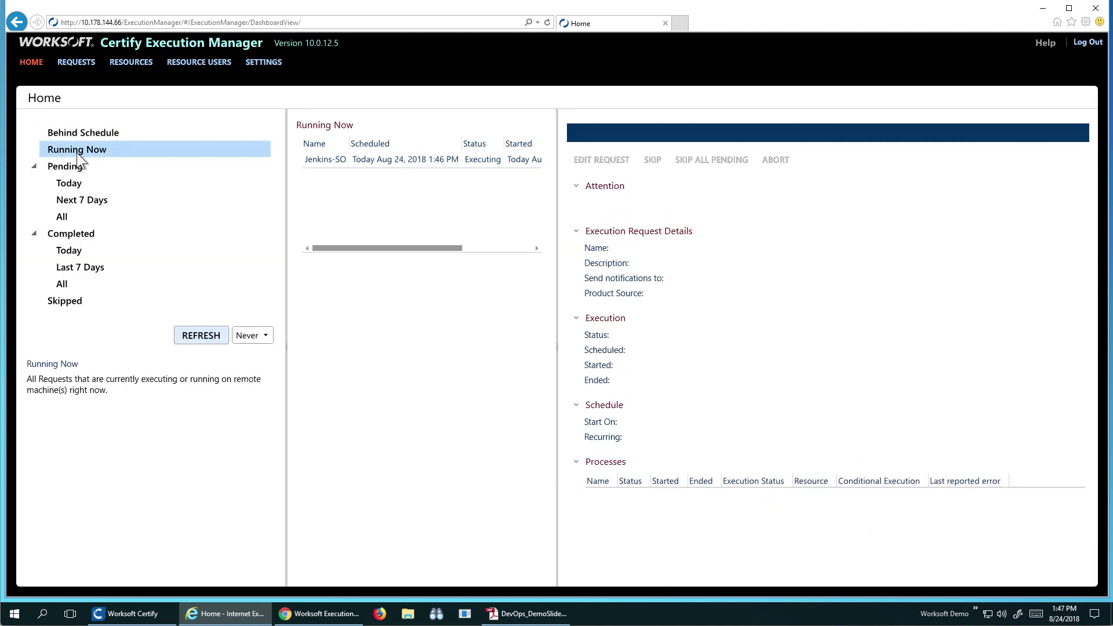
click(322, 159)
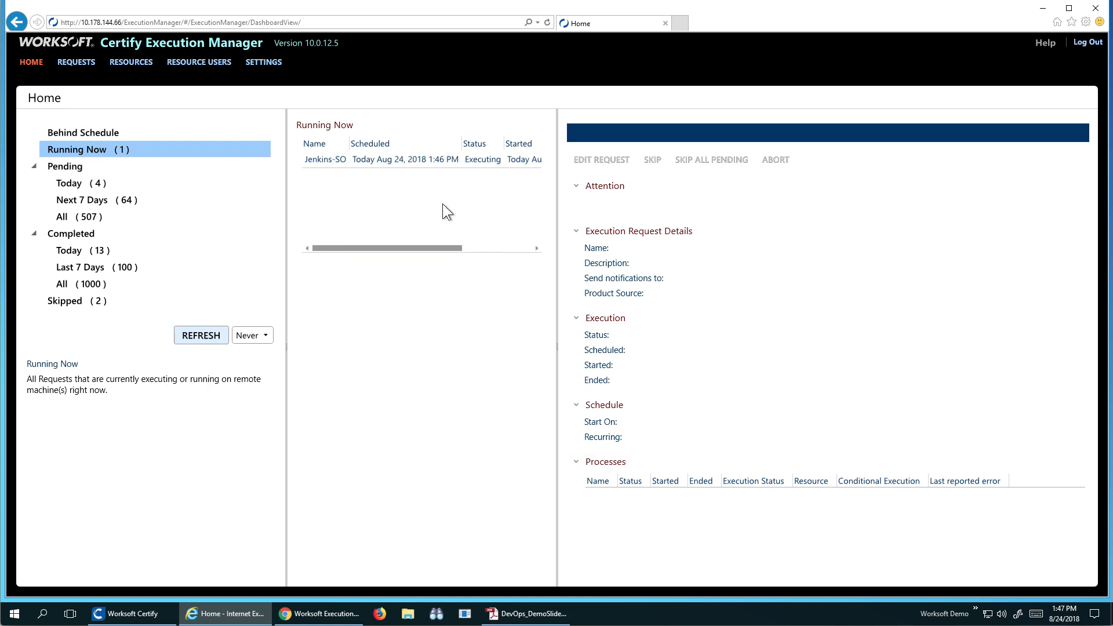
click(429, 158)
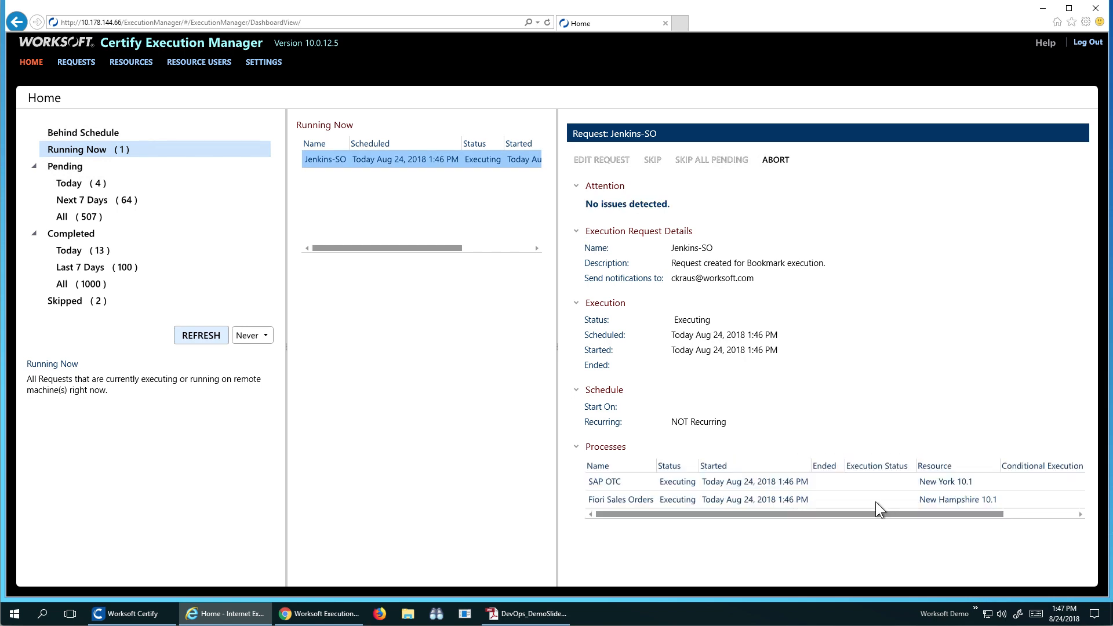
- View the New York 10.1 resource executing the session under Resources
click(132, 62)
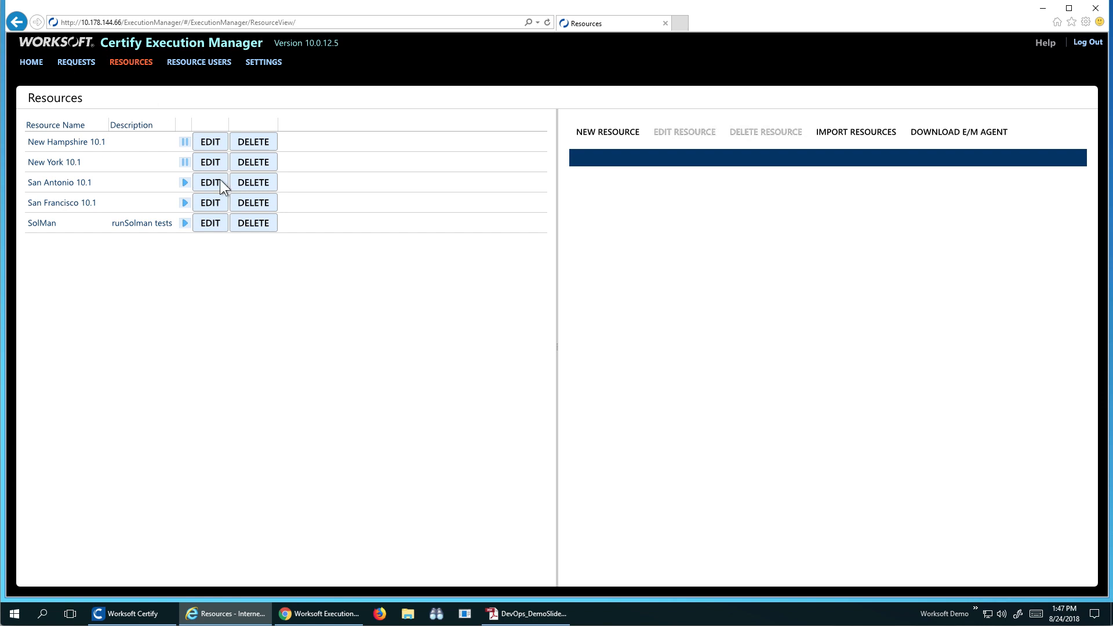
click(125, 166)
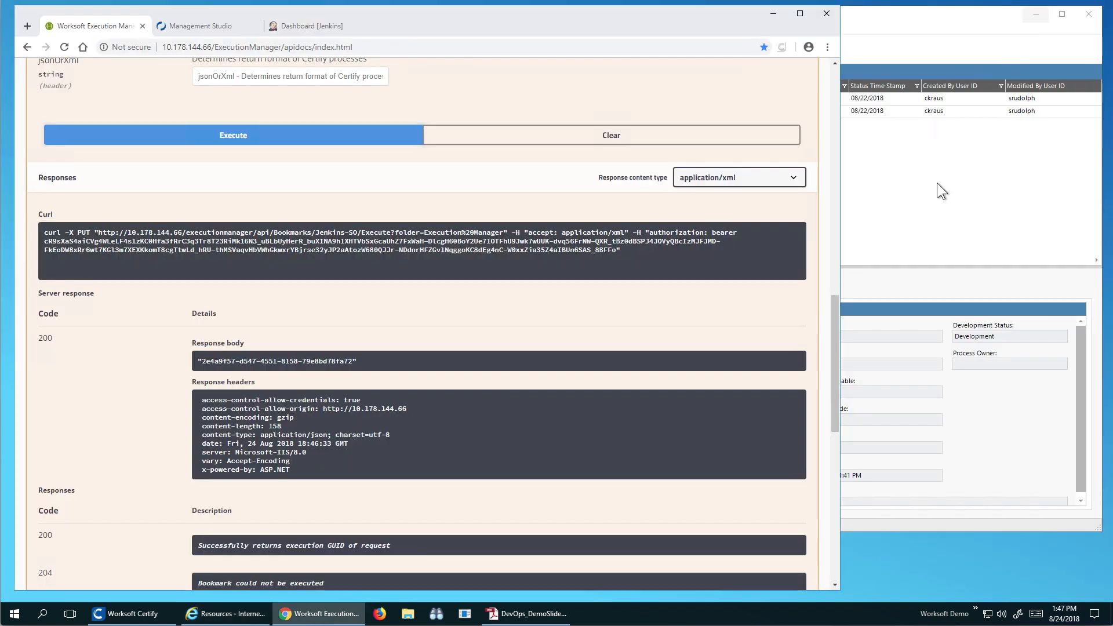
- Bring Worksoft Certify forward and copy the SAP OTC process
click(1043, 9)
click(972, 217)
click(482, 111)
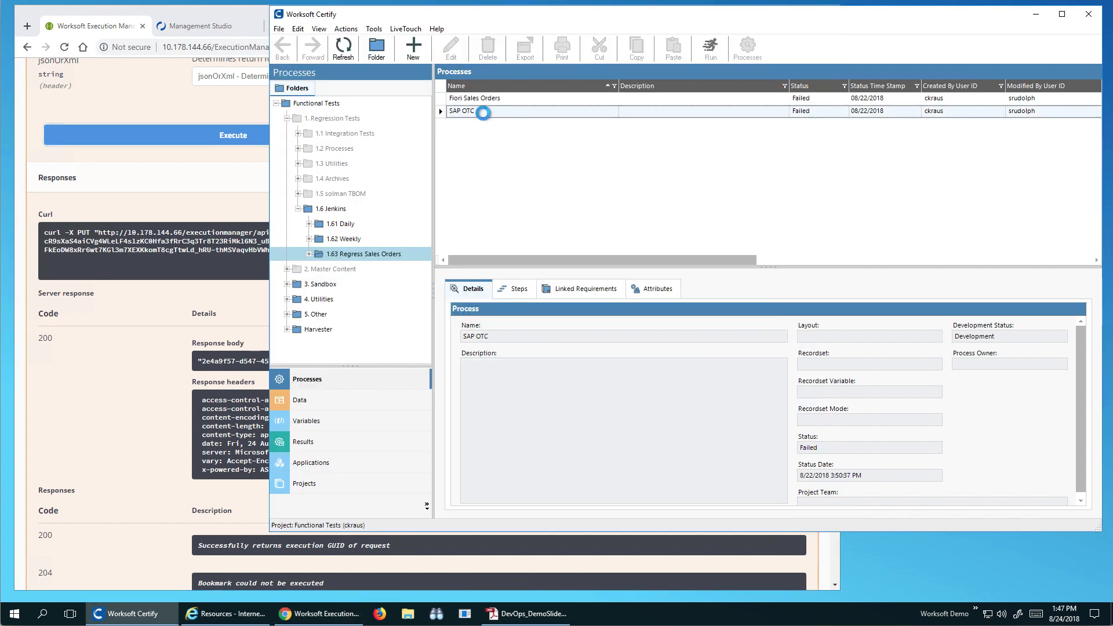
right_click(483, 111)
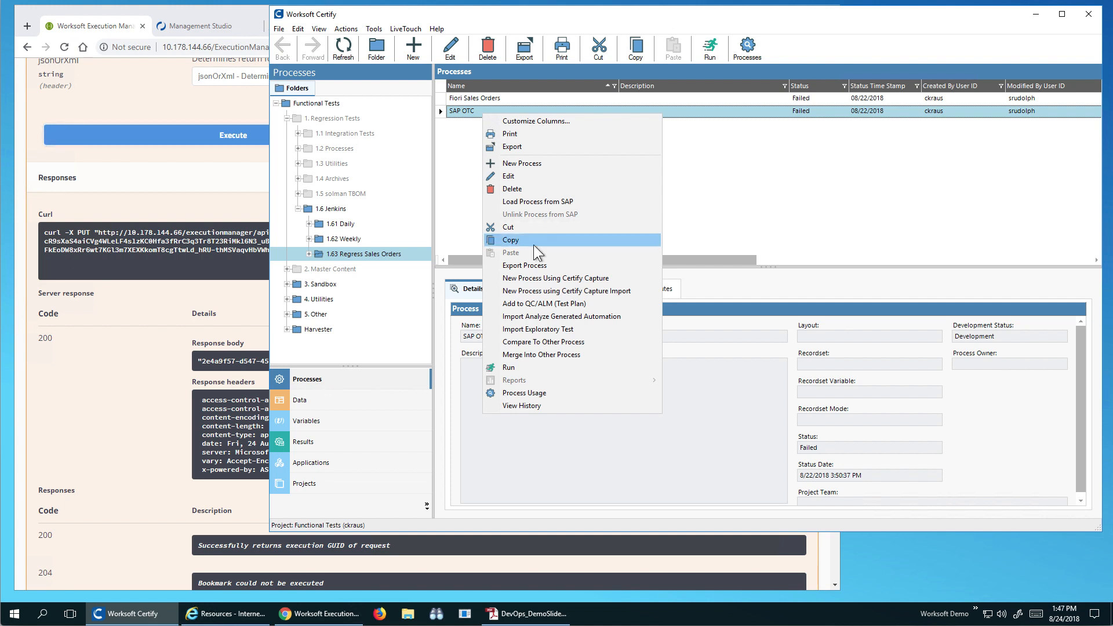
click(534, 242)
- Paste the copy as SAP OTC(1) in Regress Sales Orders and return to the API page
right_click(524, 203)
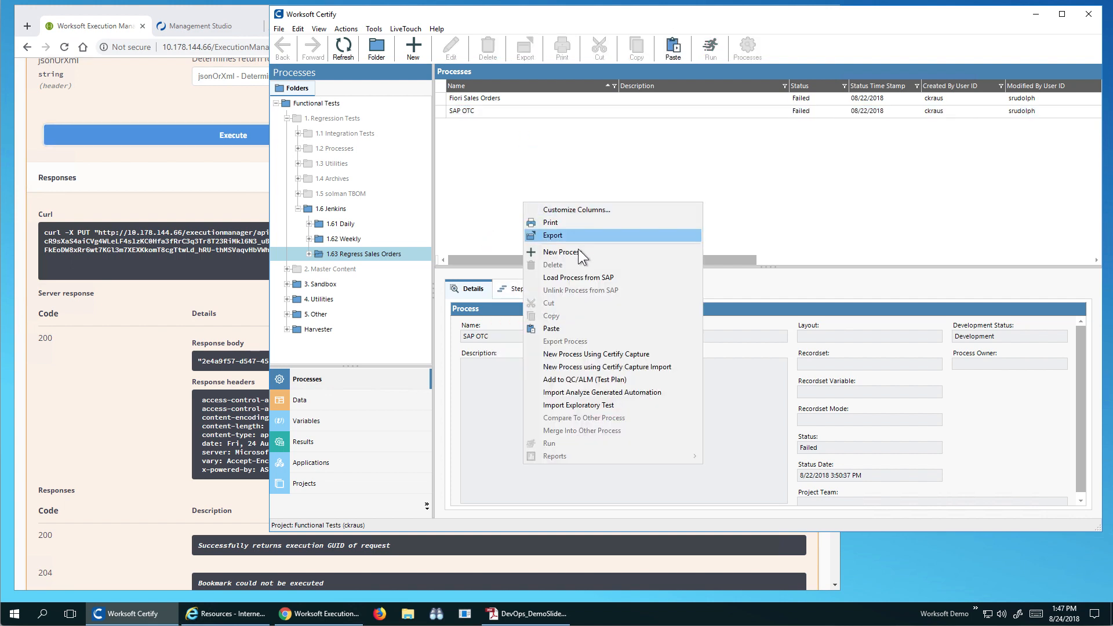
click(552, 330)
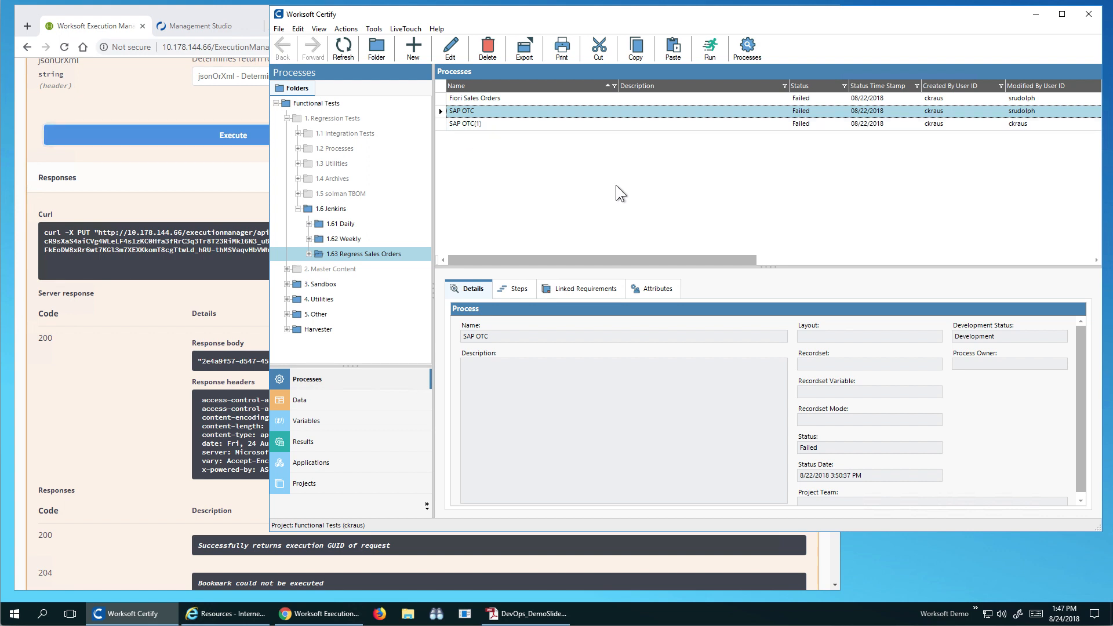
click(196, 179)
scroll(422, 201, up, 4)
scroll(425, 204, up, 4)
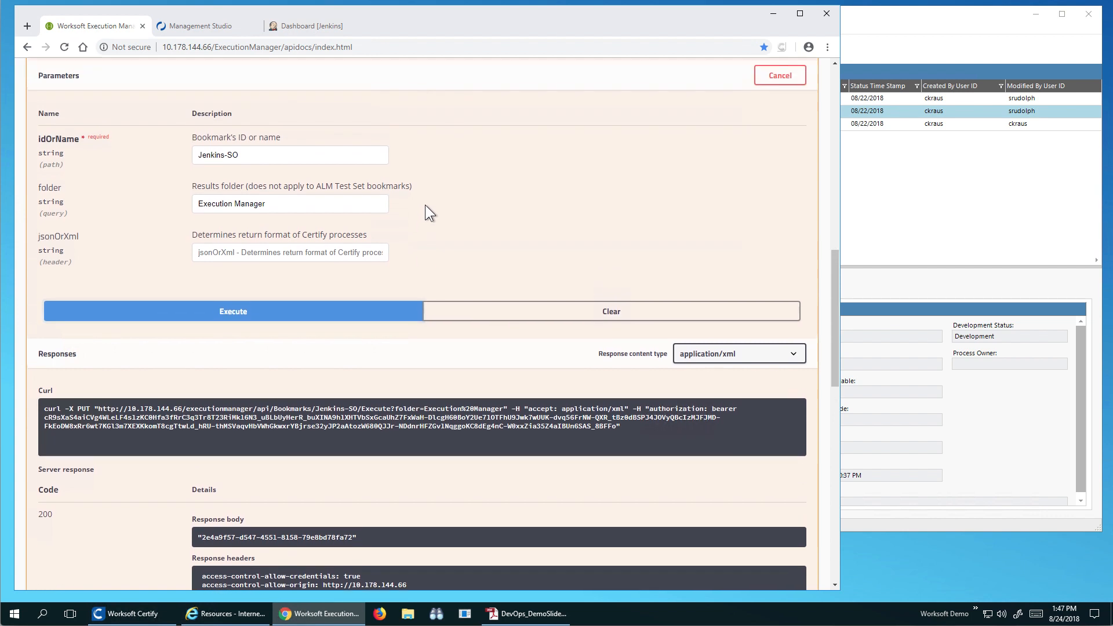
scroll(426, 204, up, 3)
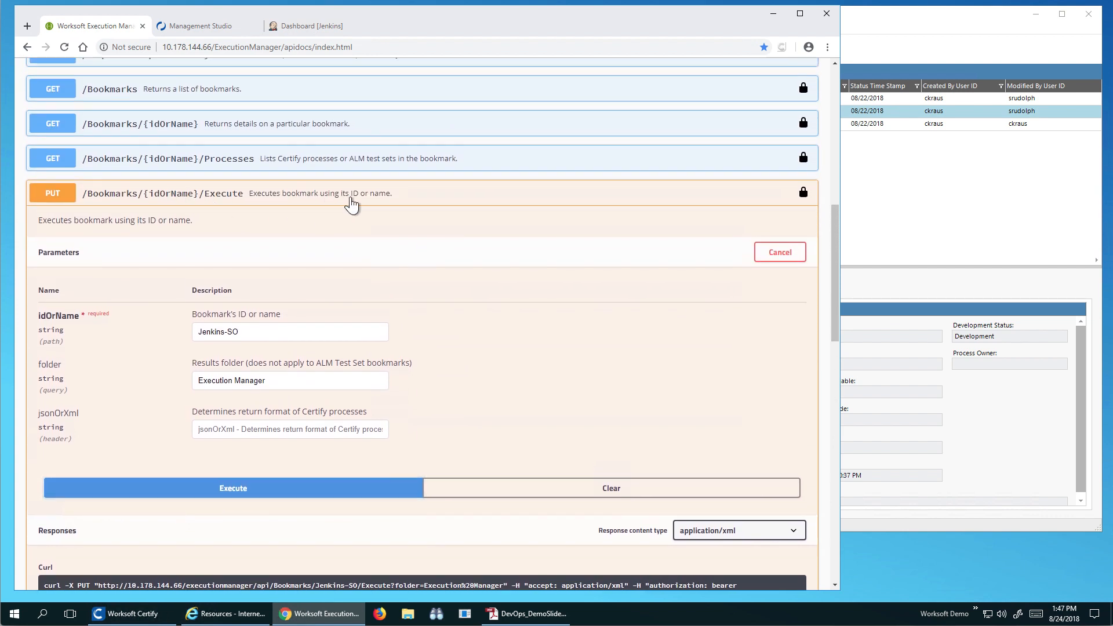
- Rerun the Processes request for Jenkins-SO, now listing SAP OTC(1), then bring Certify forward
click(329, 165)
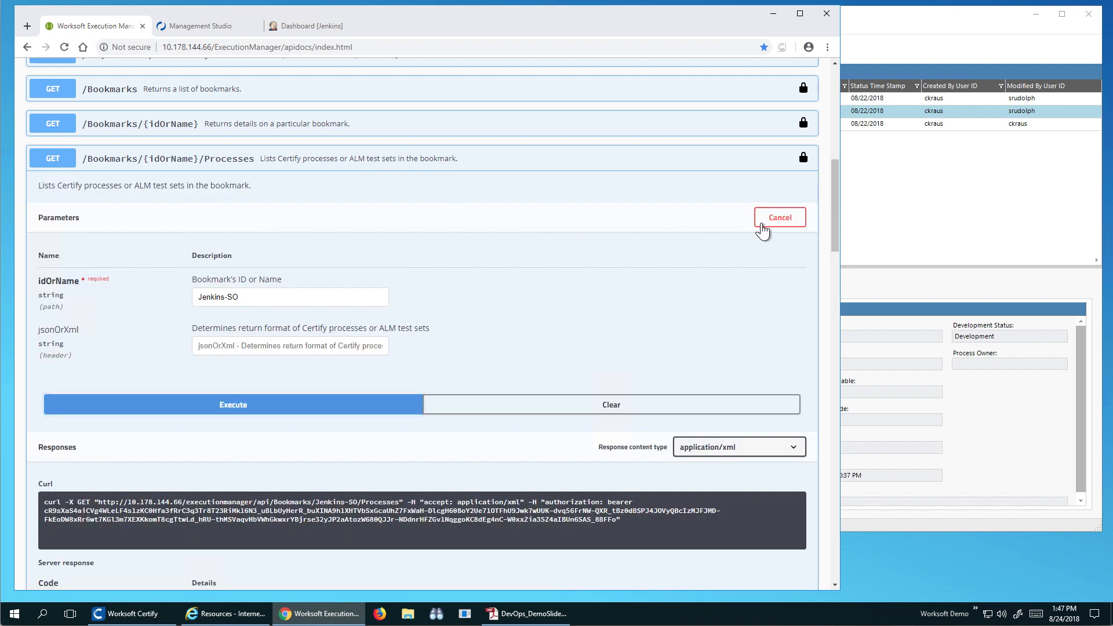
click(289, 406)
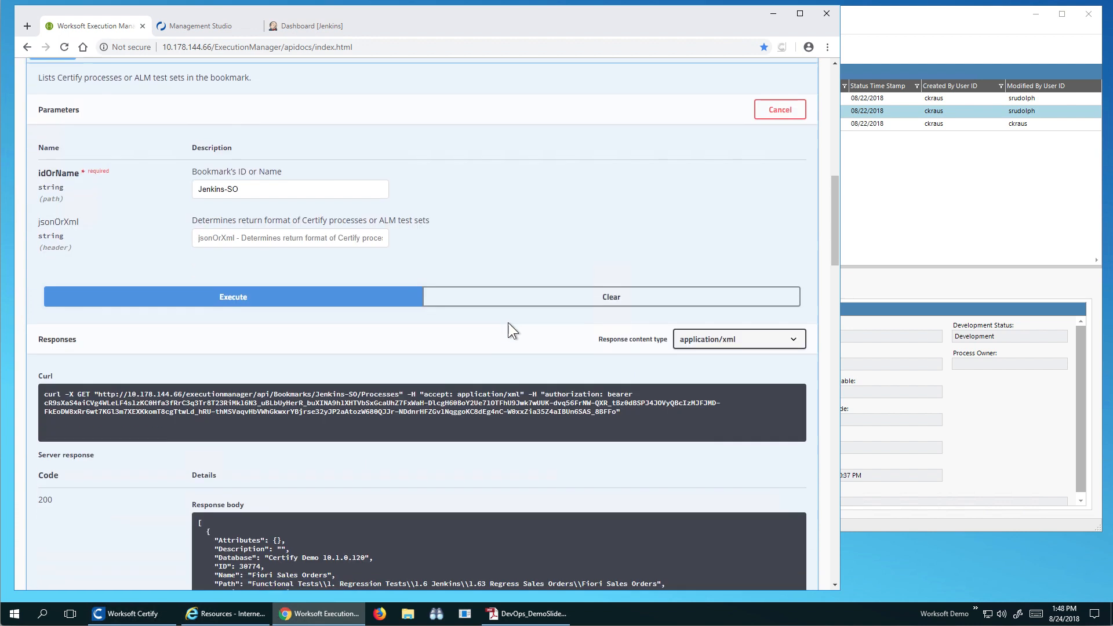
scroll(508, 322, down, 5)
scroll(507, 322, down, 4)
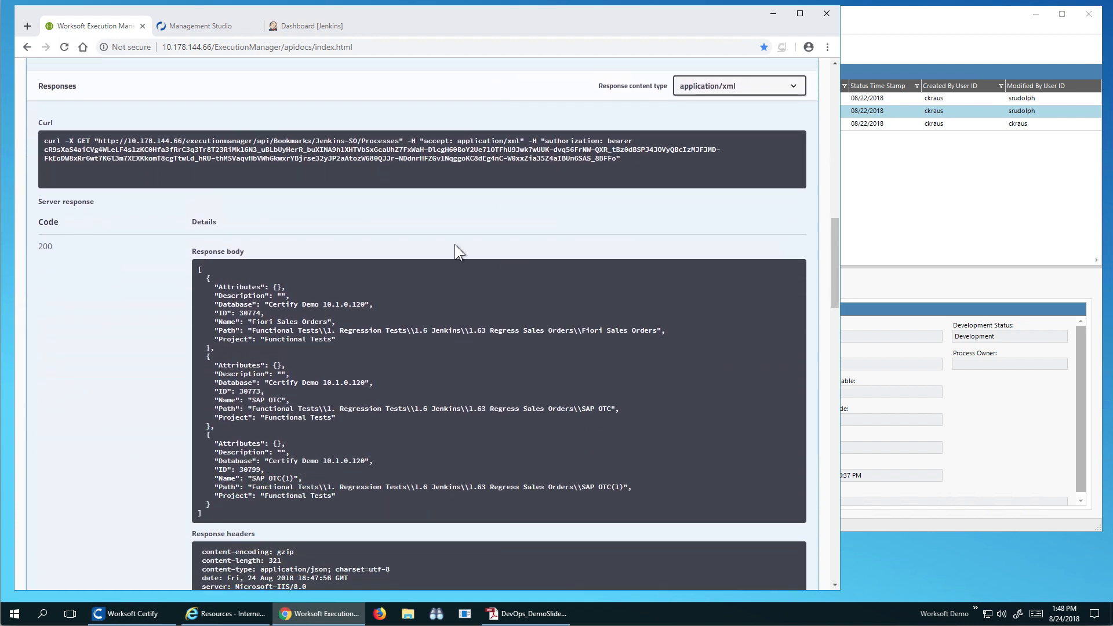
scroll(455, 244, up, 8)
scroll(461, 252, up, 1)
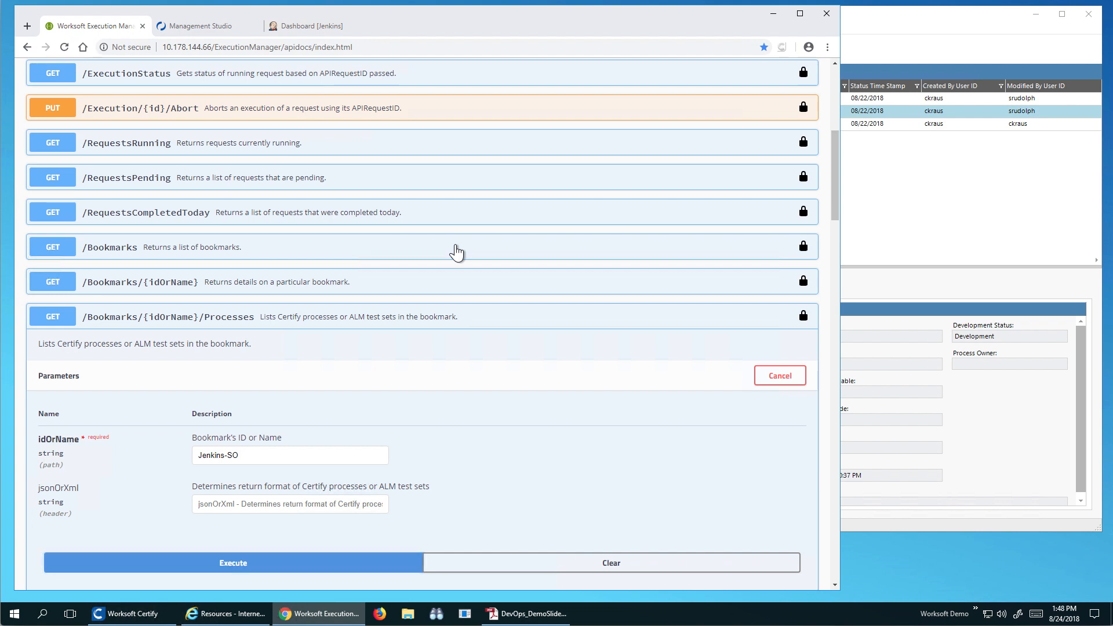
click(938, 197)
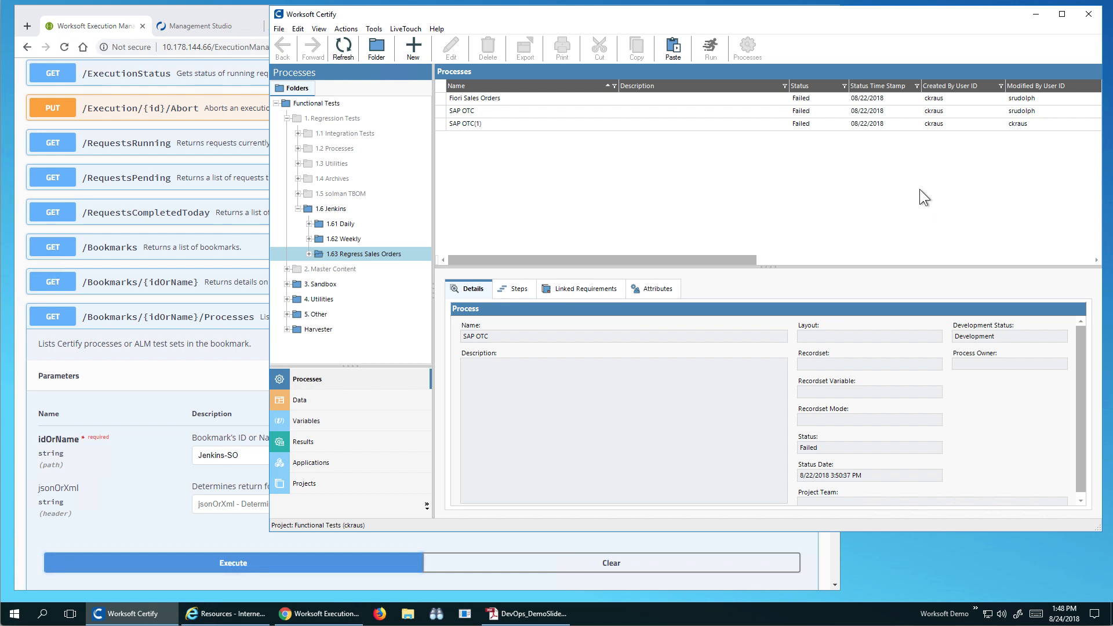
- Bring Chrome forward and switch to the Jenkins dashboard tab
click(212, 25)
click(306, 24)
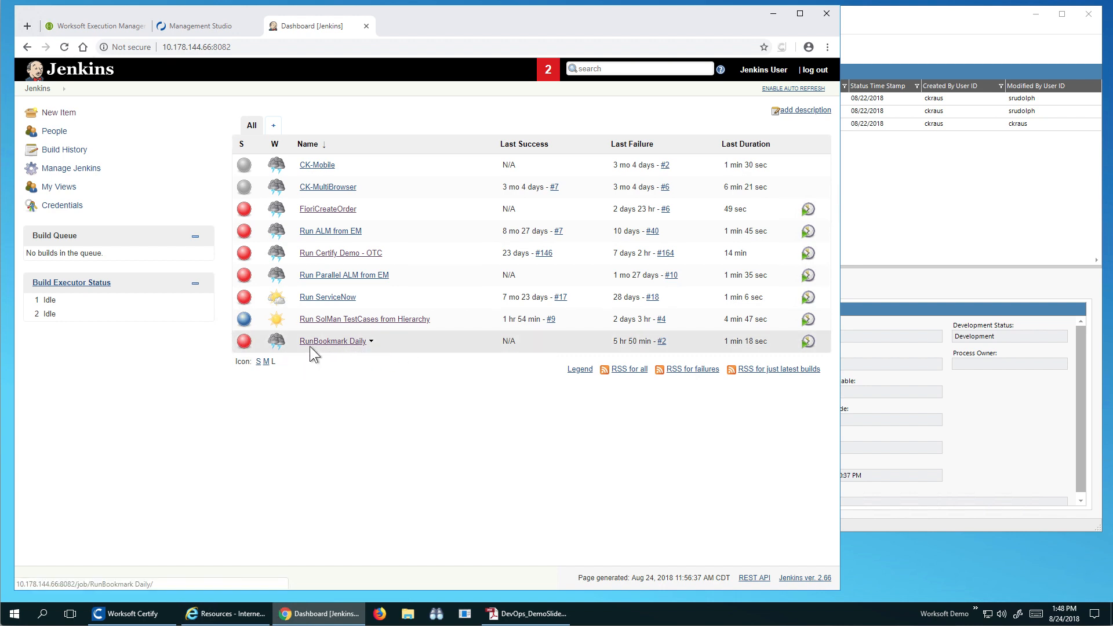
click(58, 113)
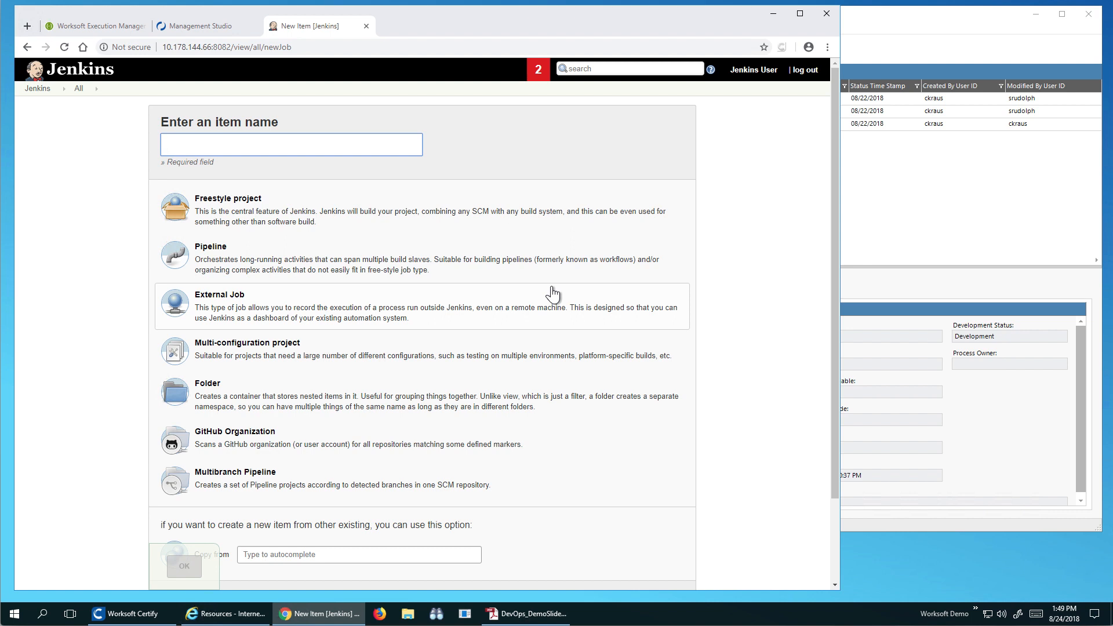
text(Jenkins-)
text(SO)
text(-CI)
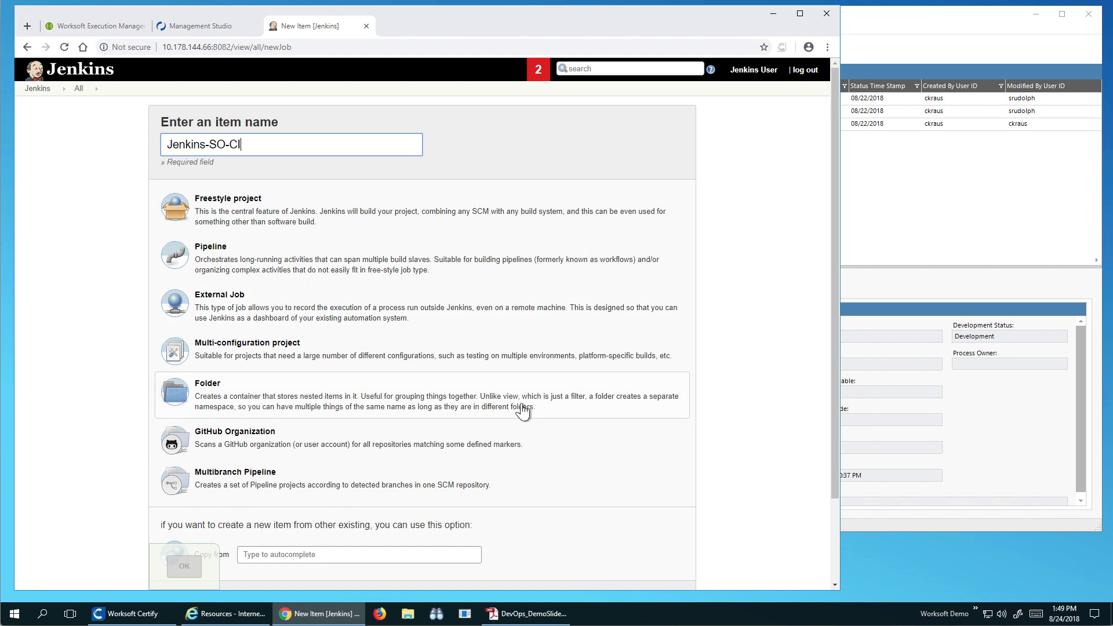
scroll(715, 351, down, 2)
click(348, 453)
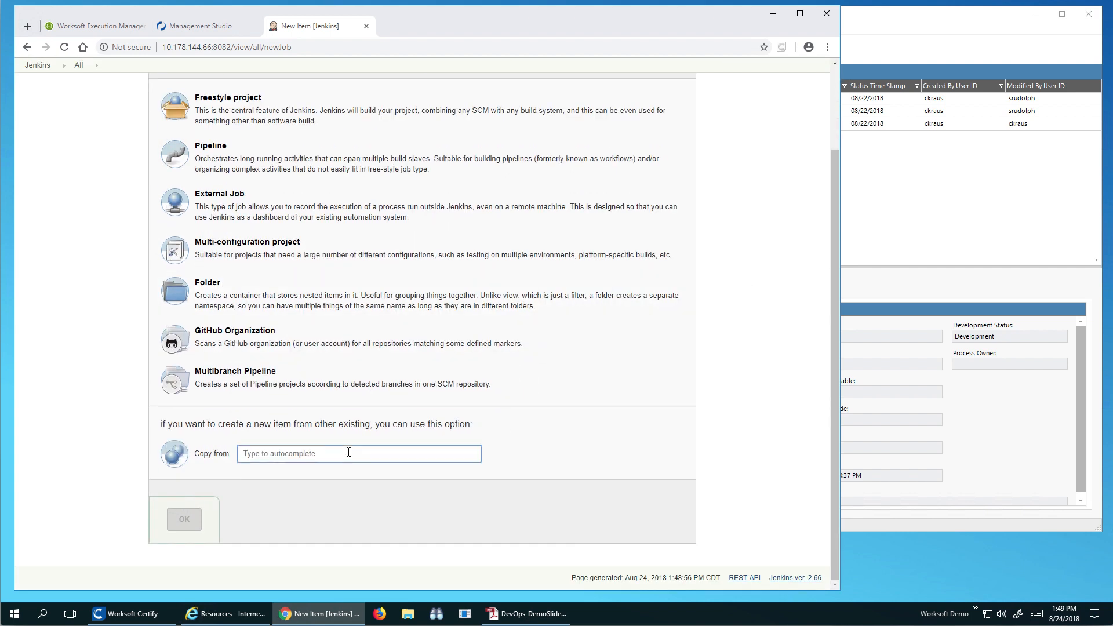
text(bookma)
text(rk)
drag(287, 454, 227, 459)
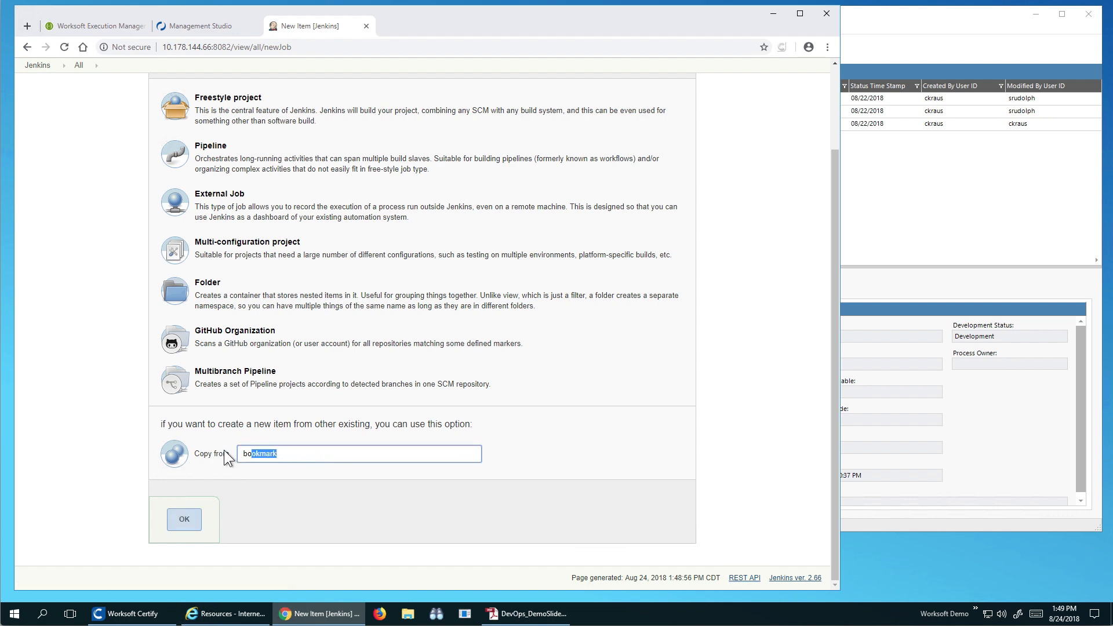
scroll(462, 479, up, 3)
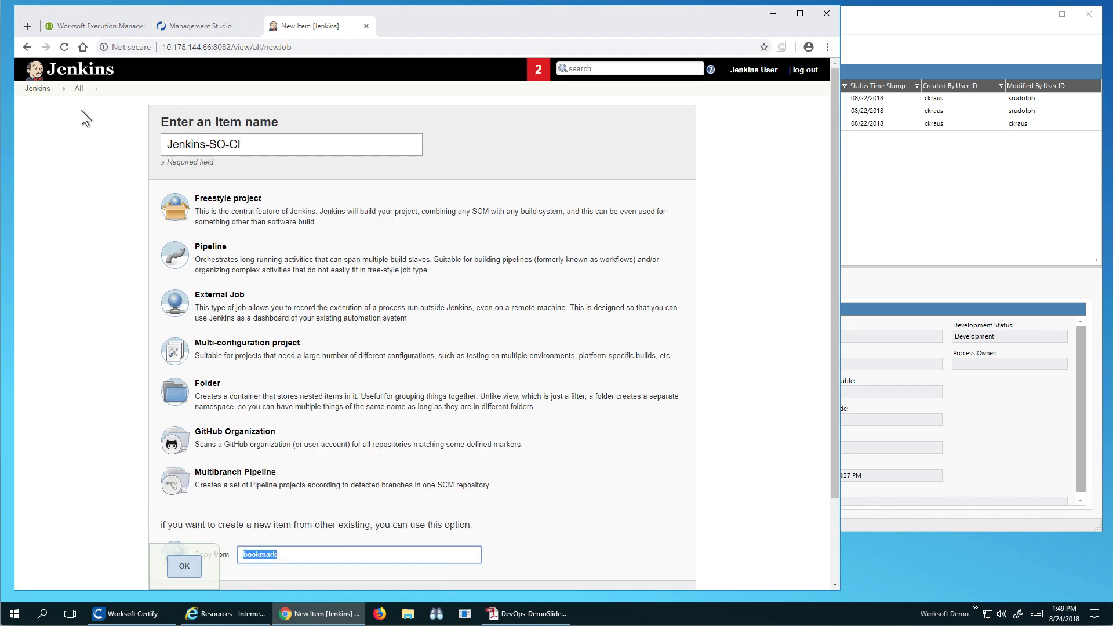
click(78, 89)
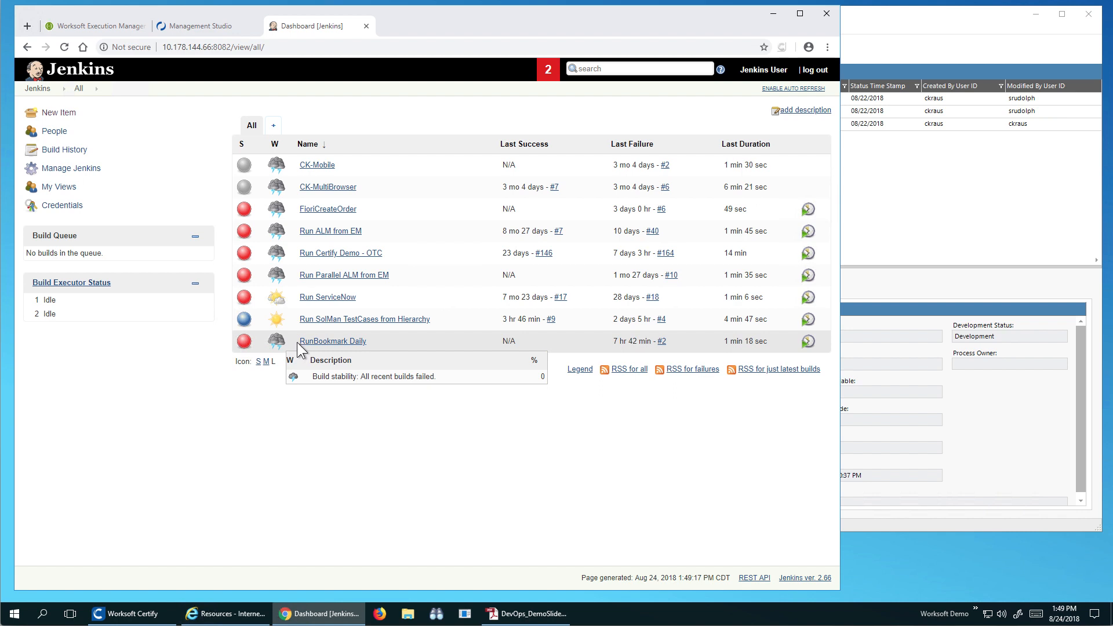
drag(299, 341, 367, 341)
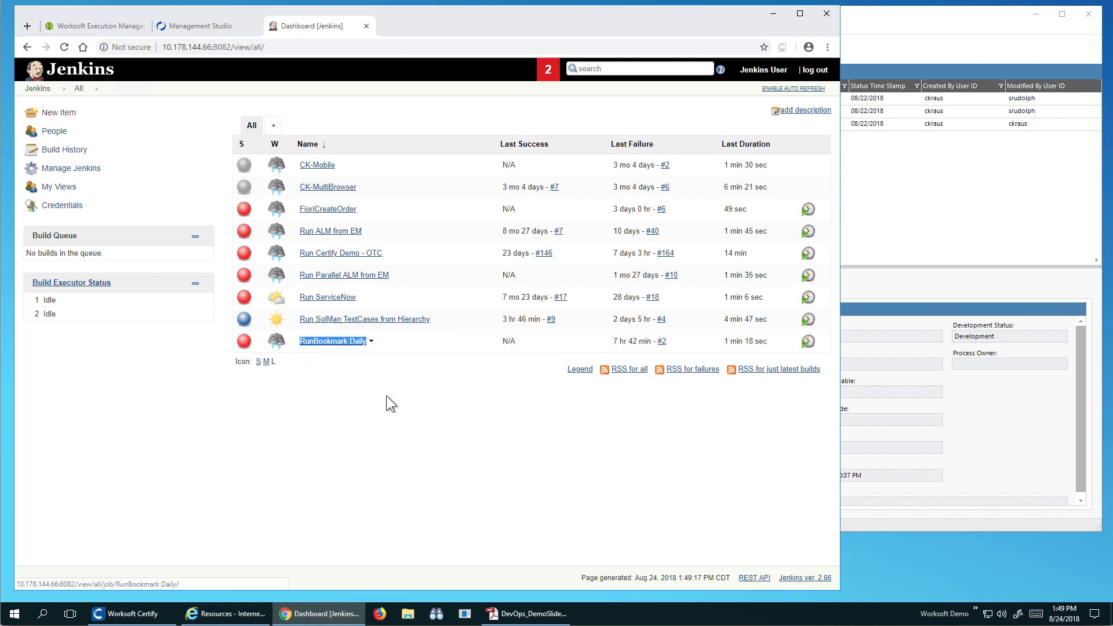
- Create job Jenkins-CI-SO as a copy of RunBookmark Daily and confirm with OK
click(58, 112)
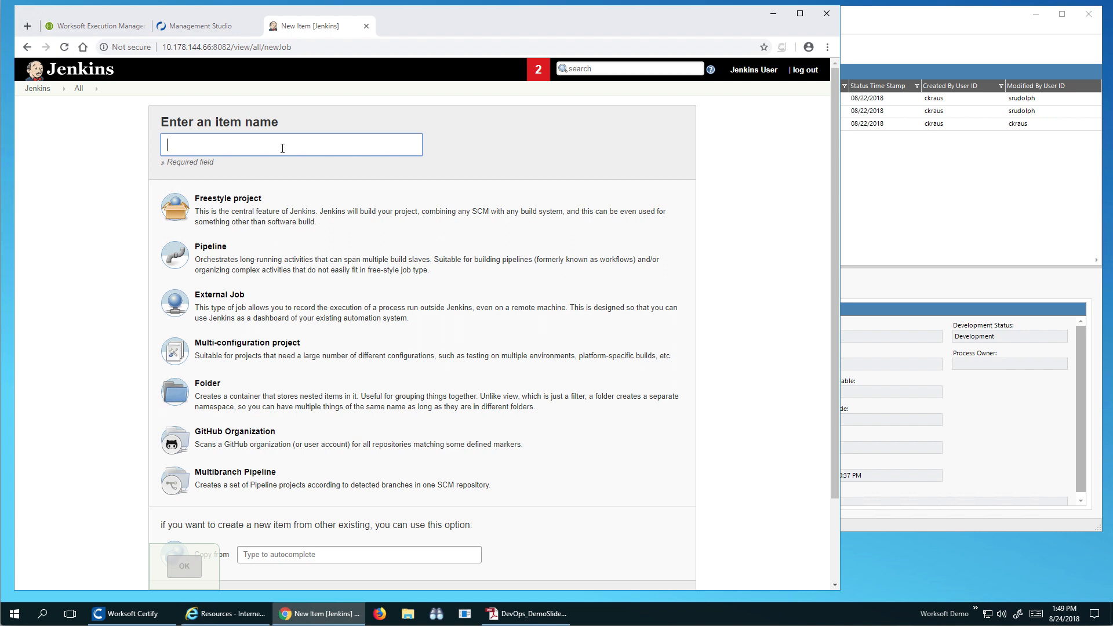
text(Jenkins-Cl)
text(-)
text(SPO)
key(BackSpace)
key(BackSpace)
text(CI)
scroll(339, 439, down, 3)
click(325, 452)
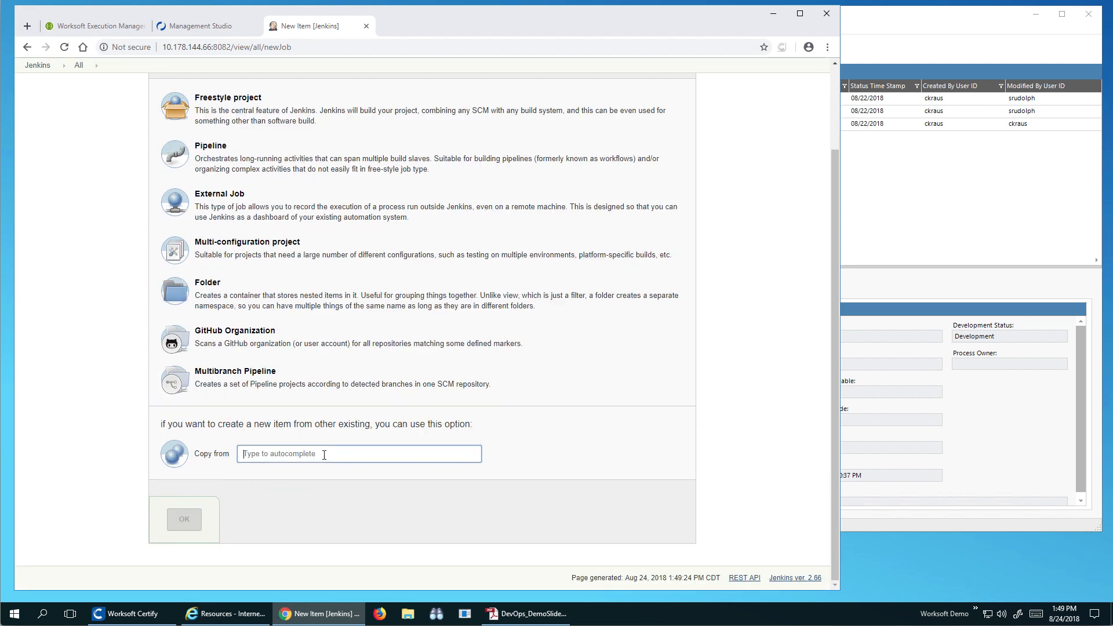
text(RunBookmark Daily)
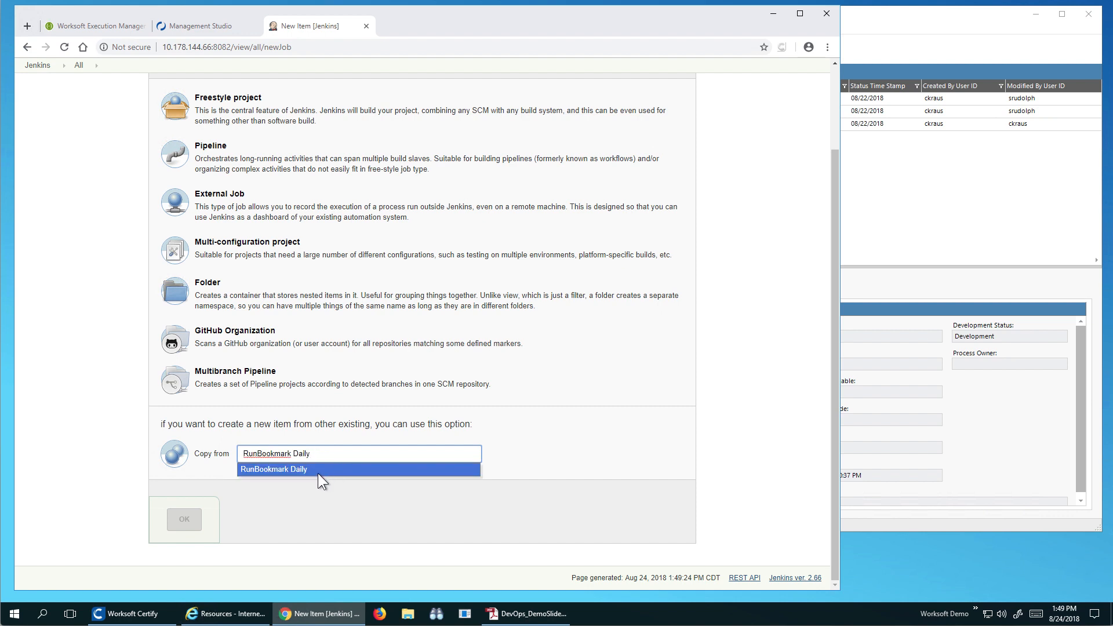
click(304, 469)
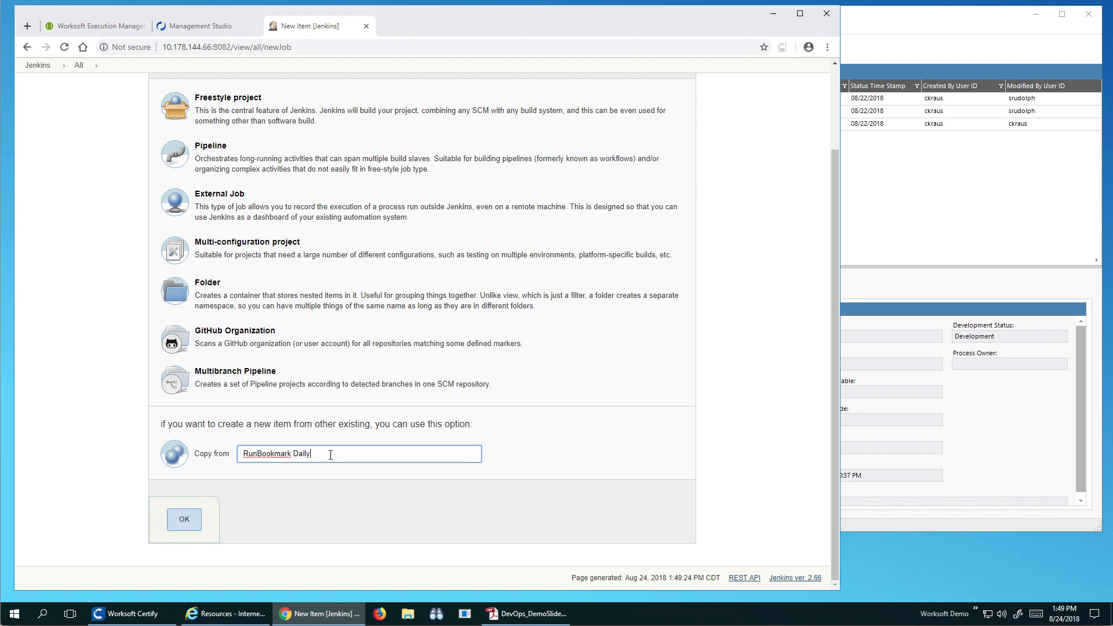
click(303, 472)
click(188, 523)
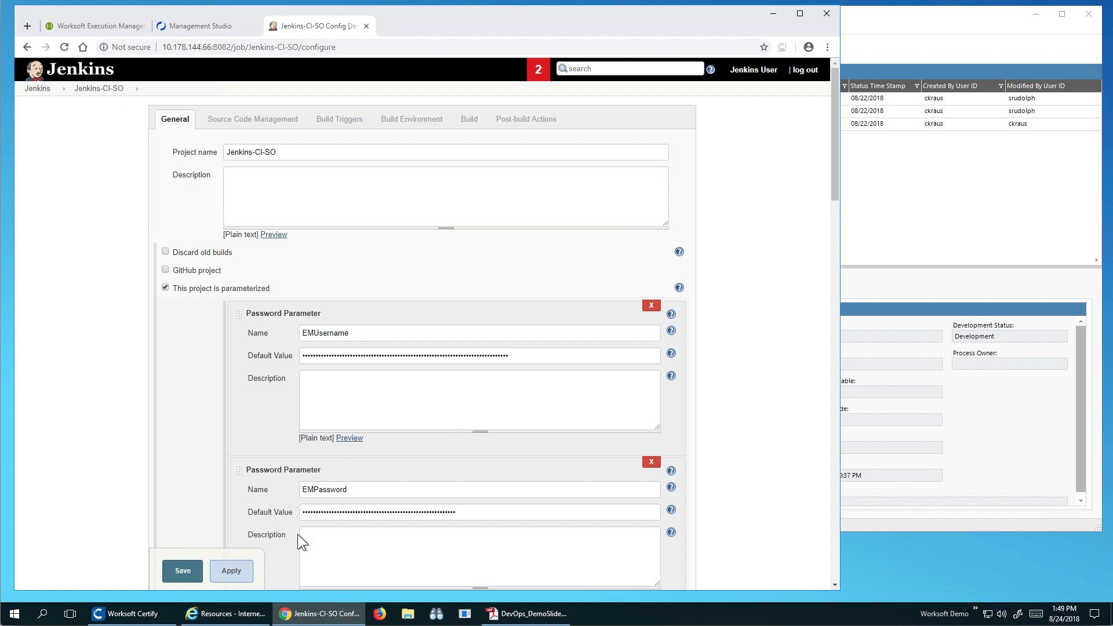
- Replace the EMUsername and EMPassword default values with the new credentials
drag(522, 355, 380, 355)
drag(248, 340, 243, 339)
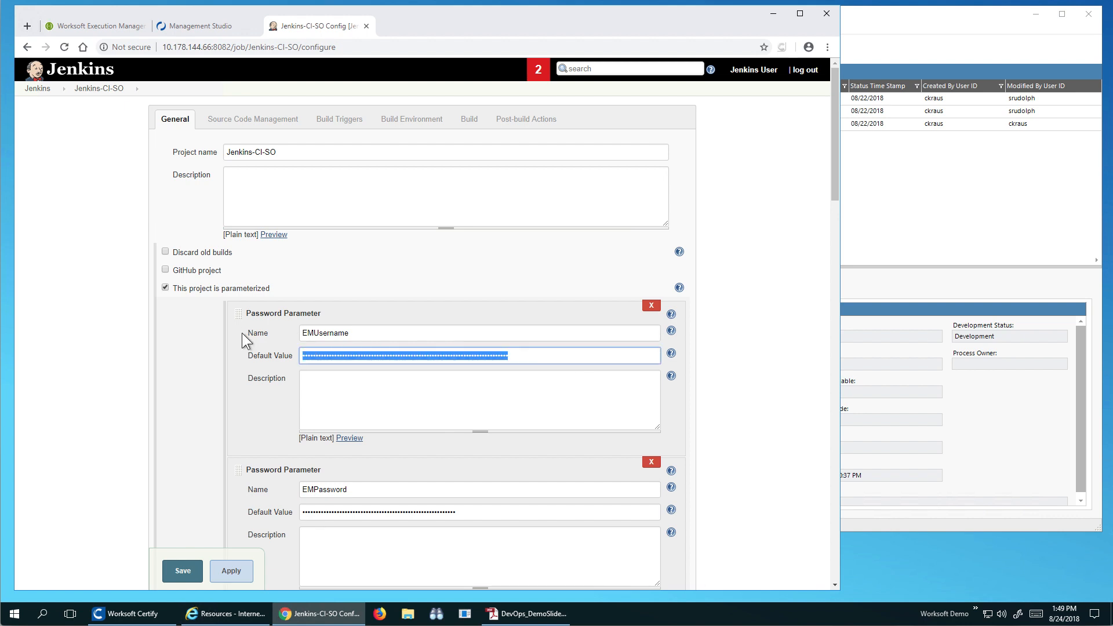
text(a)
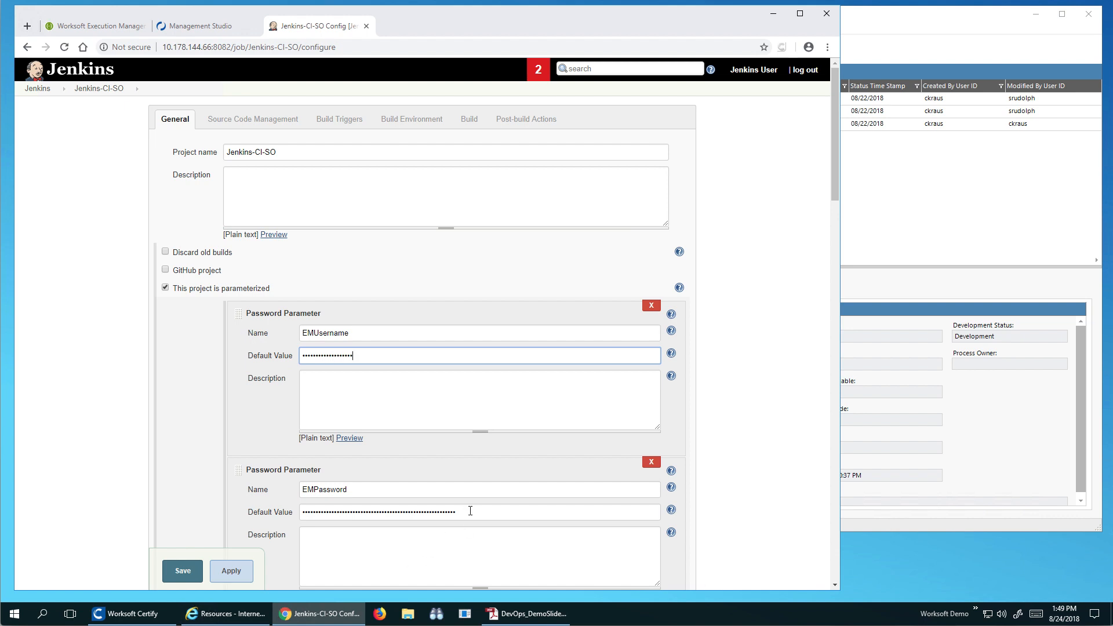
drag(474, 512, 267, 492)
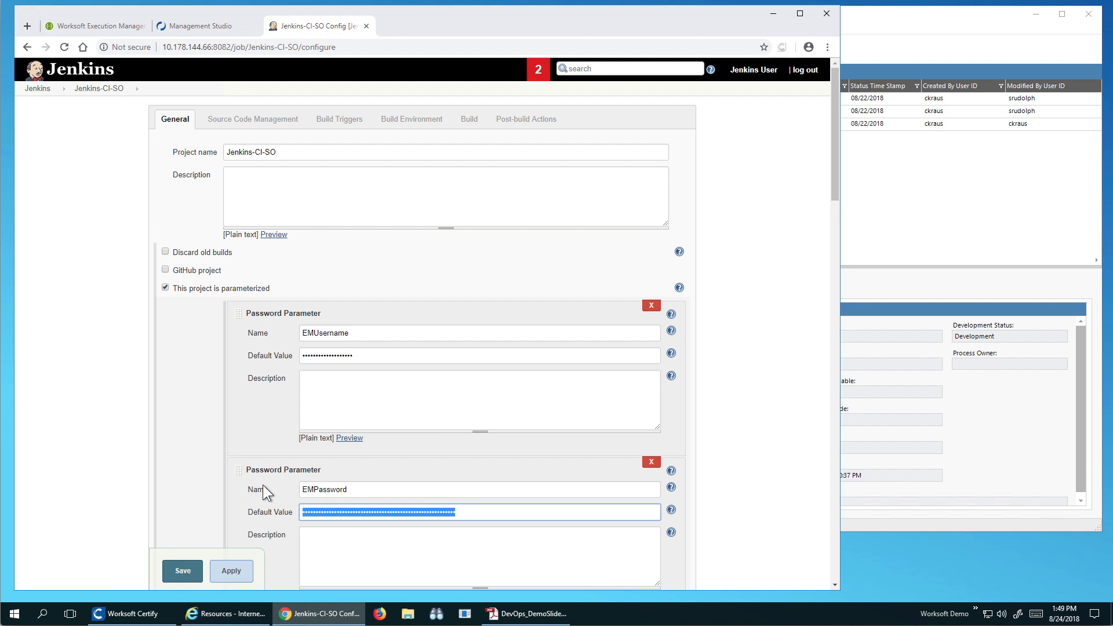
text(a)
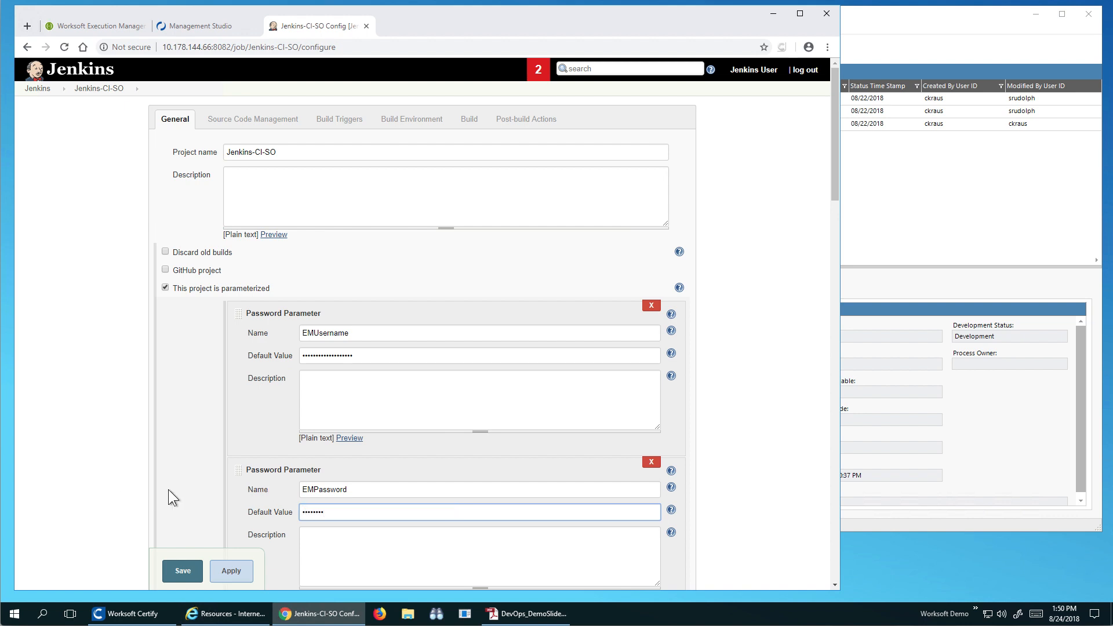
scroll(193, 488, down, 3)
scroll(193, 490, down, 3)
scroll(193, 489, down, 3)
scroll(193, 489, down, 3)
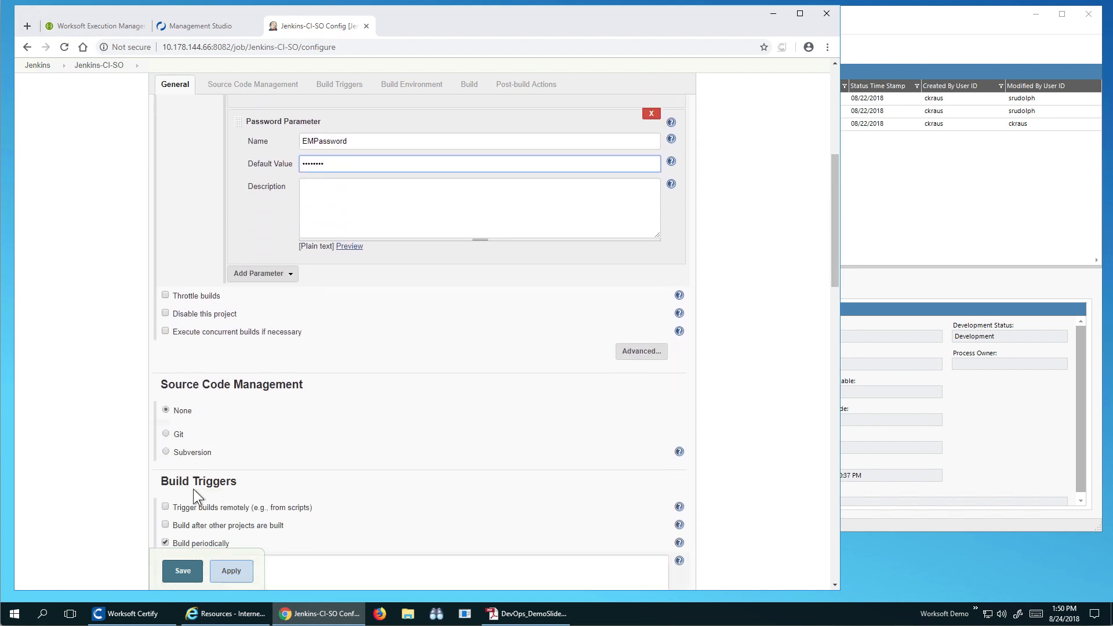
scroll(194, 490, down, 2)
scroll(193, 489, down, 1)
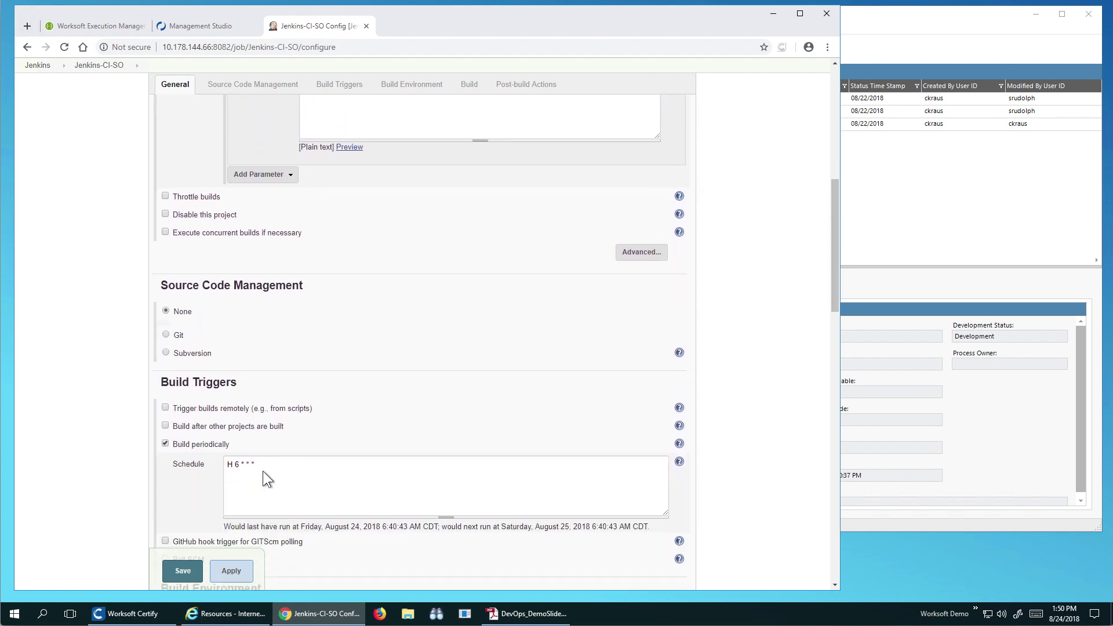
- Uncheck Build periodically and select Sandbox-CkrausSO in the PowerShell step's URL
click(165, 443)
scroll(344, 472, down, 2)
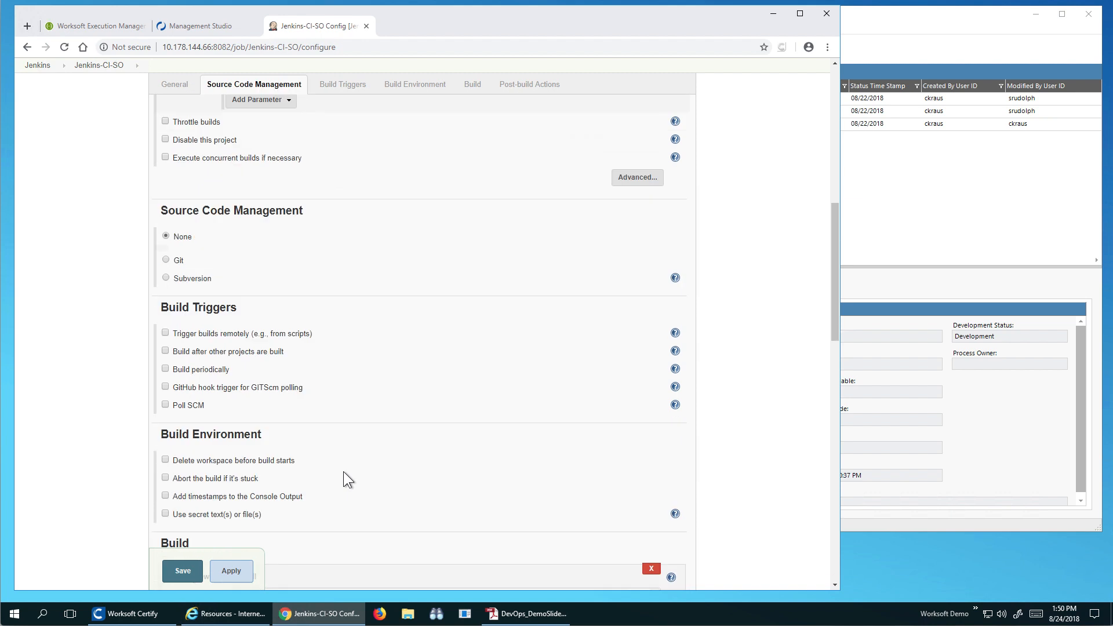
scroll(344, 471, down, 2)
scroll(343, 471, down, 1)
scroll(343, 472, down, 1)
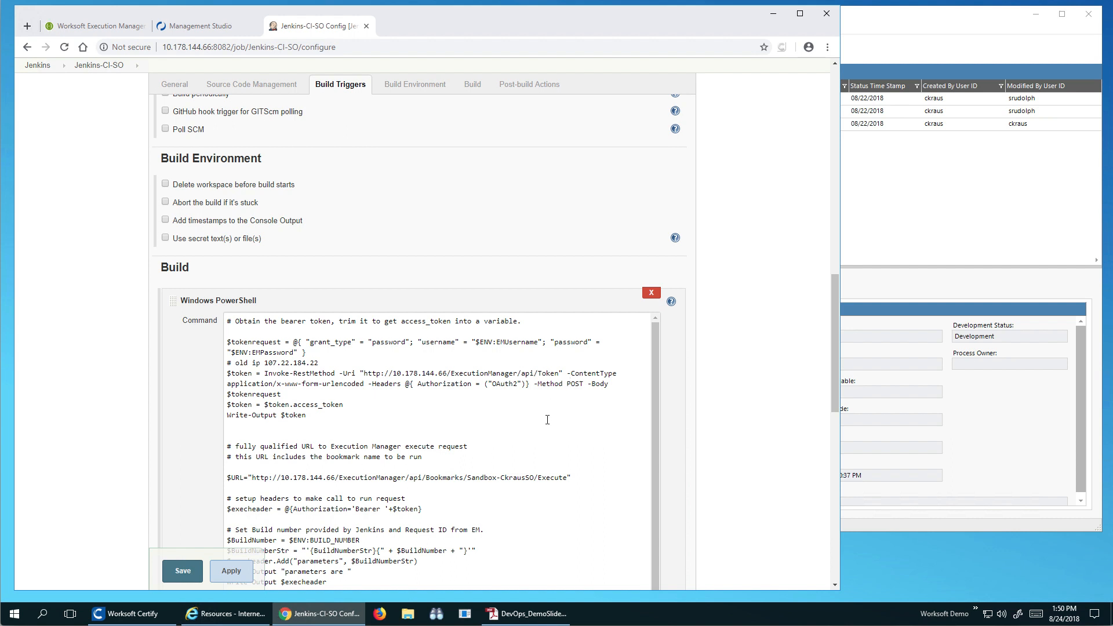
drag(469, 477, 532, 479)
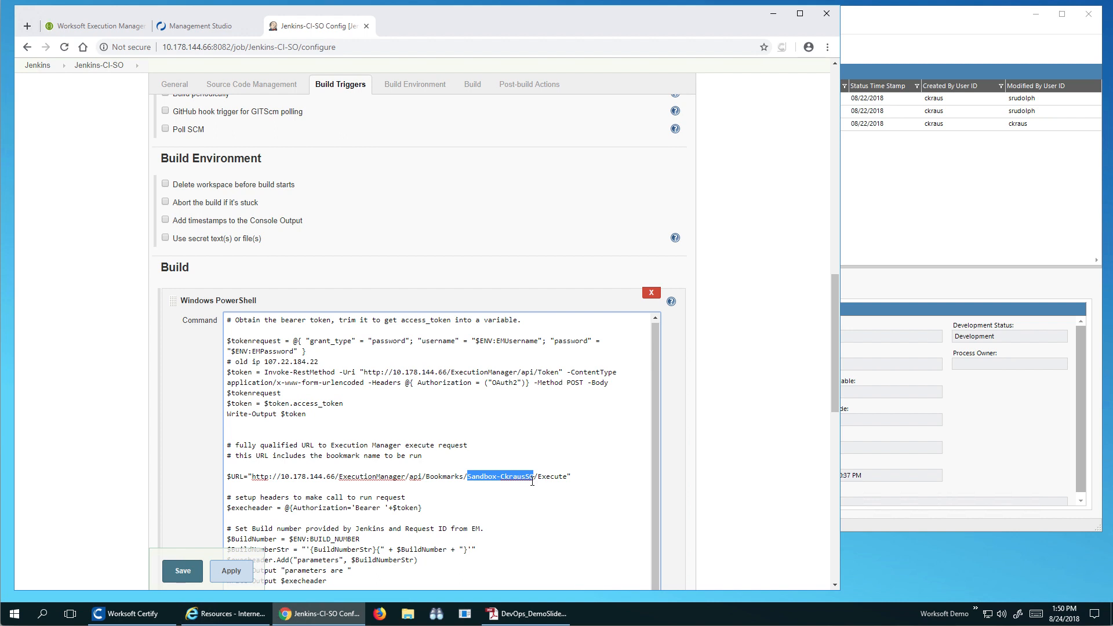
- Copy the bookmark name Jenkins-SO from the Swagger idOrName field
click(100, 26)
scroll(376, 410, up, 3)
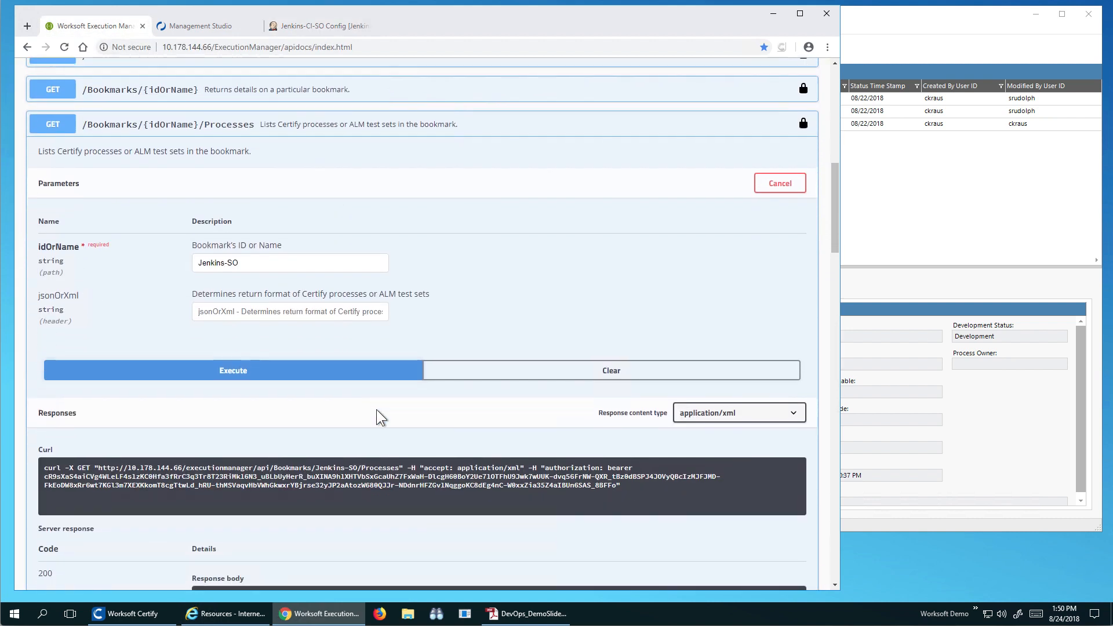
scroll(377, 409, down, 3)
scroll(376, 410, down, 2)
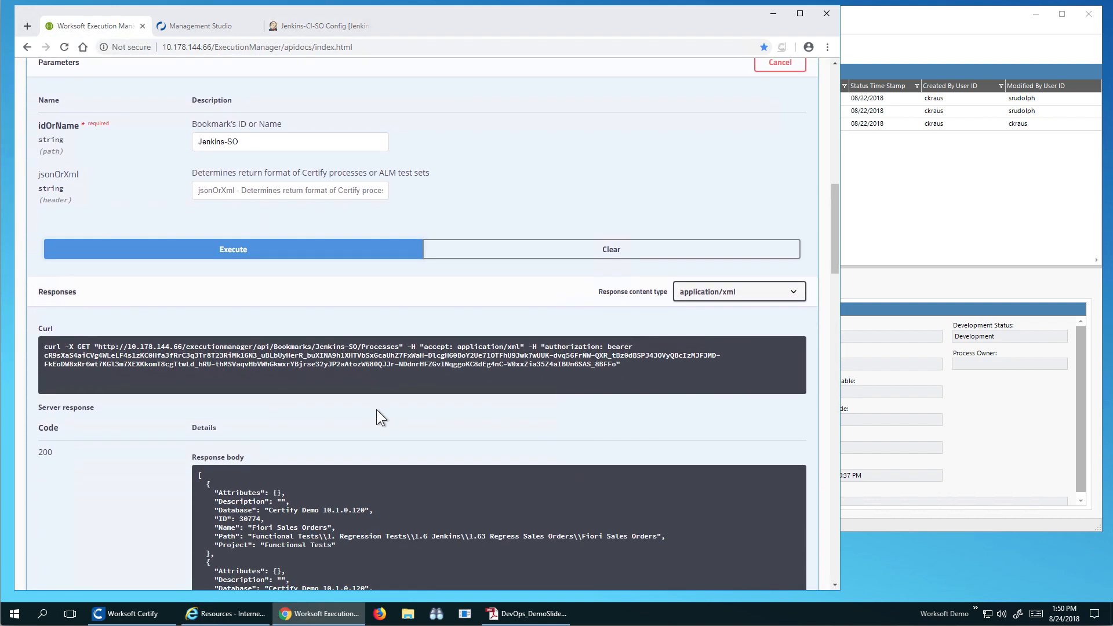
scroll(376, 410, up, 1)
double_click(212, 219)
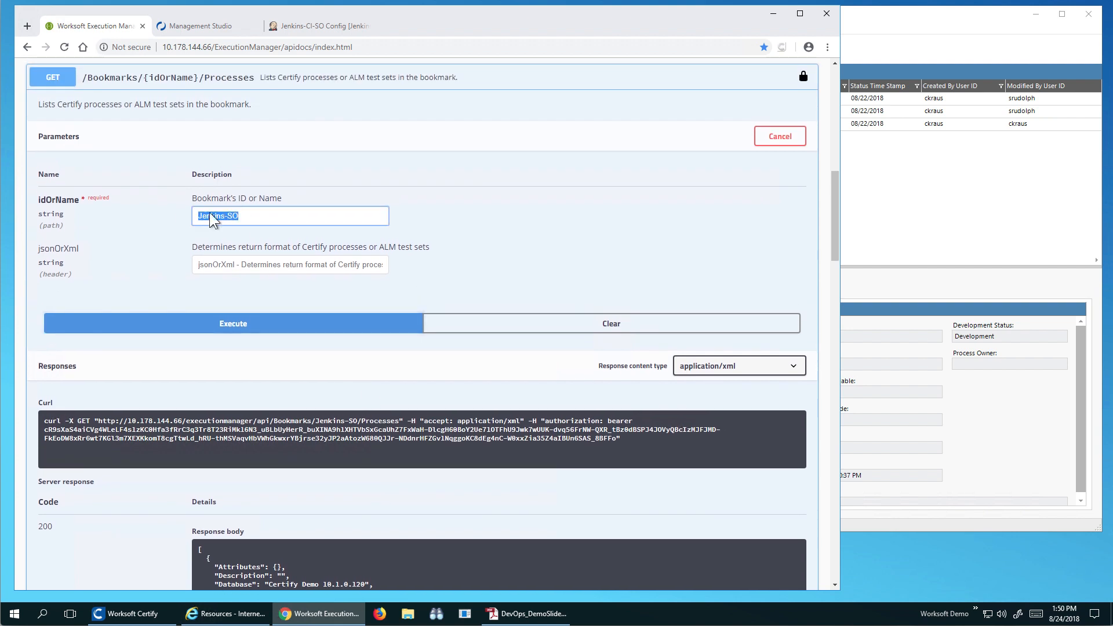
right_click(212, 218)
click(253, 233)
scroll(336, 374, down, 3)
scroll(336, 377, down, 2)
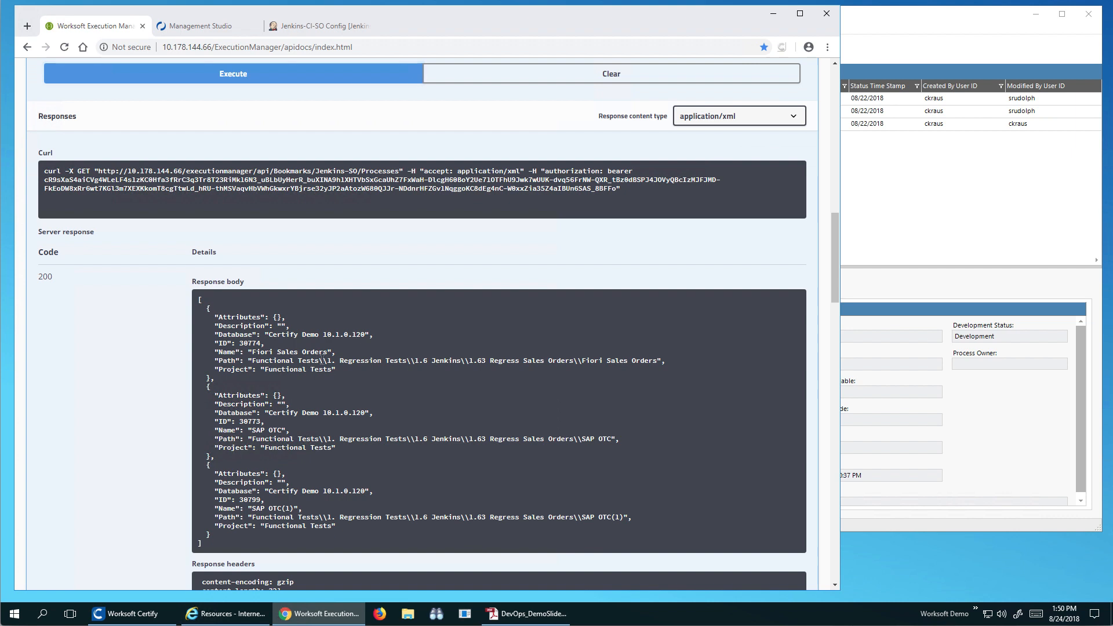
- Replace Sandbox-CkrausSO with Jenkins-SO in the execute URL and save the job
click(315, 26)
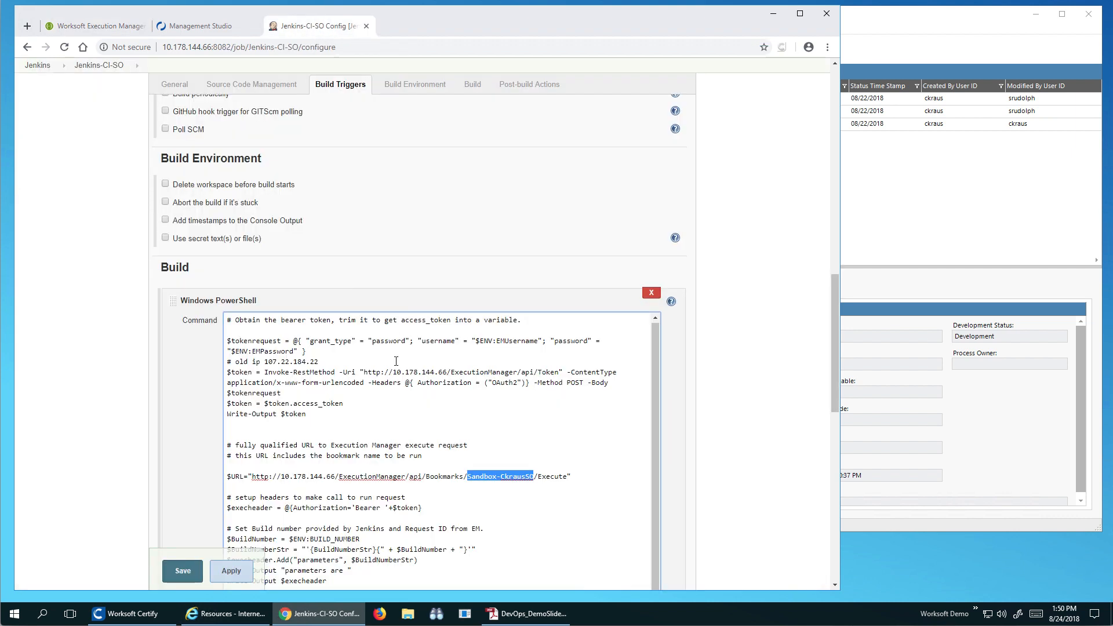
scroll(435, 453, down, 1)
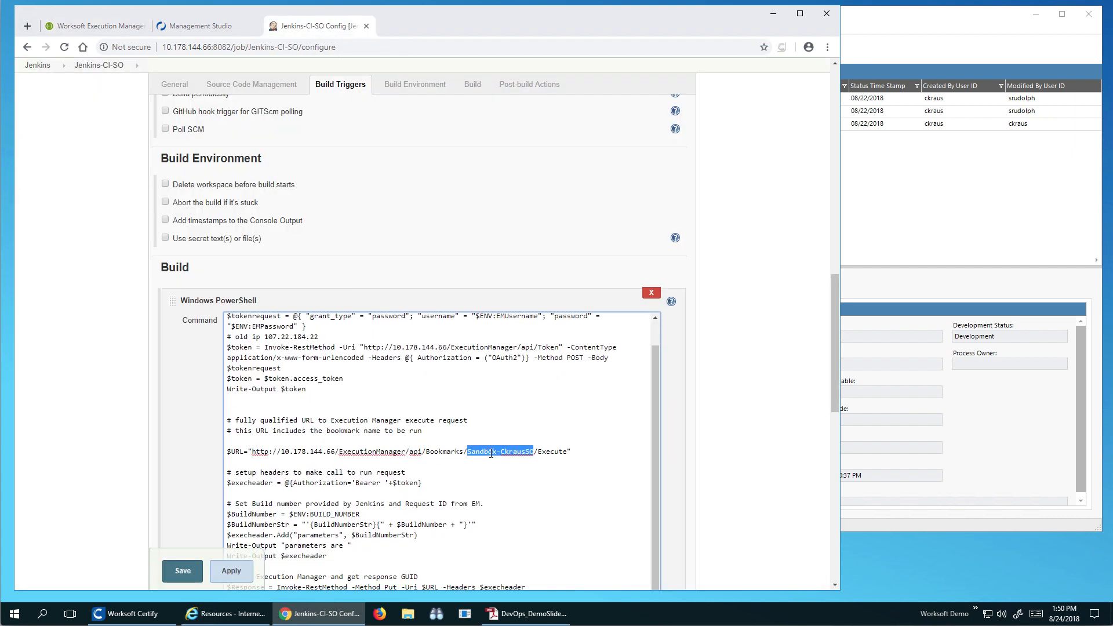
key(Delete)
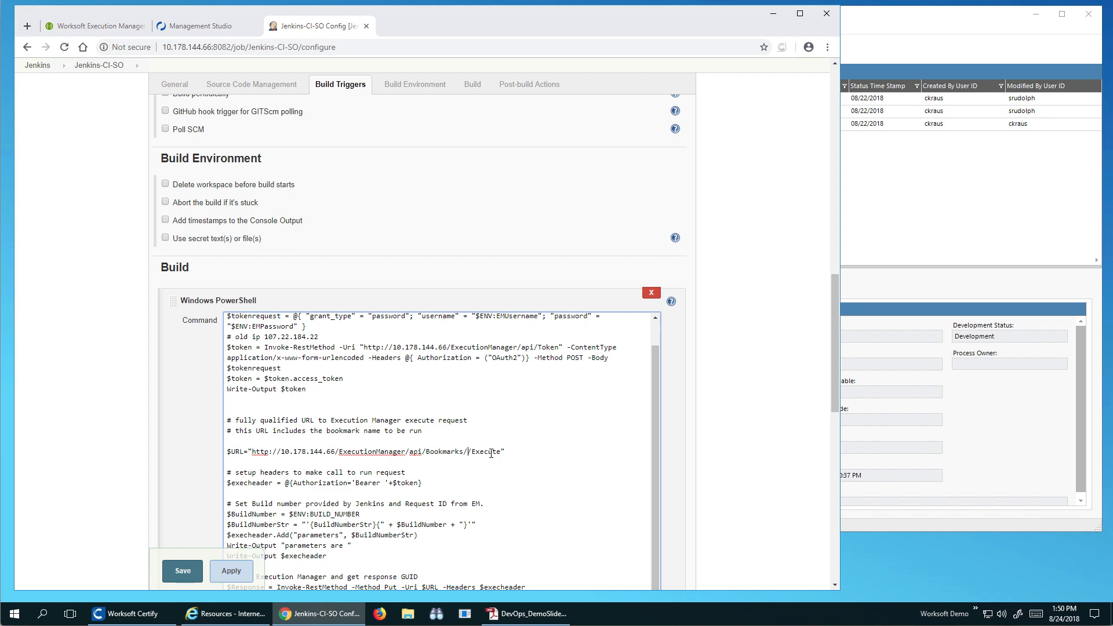
key(ctrl+v)
click(182, 571)
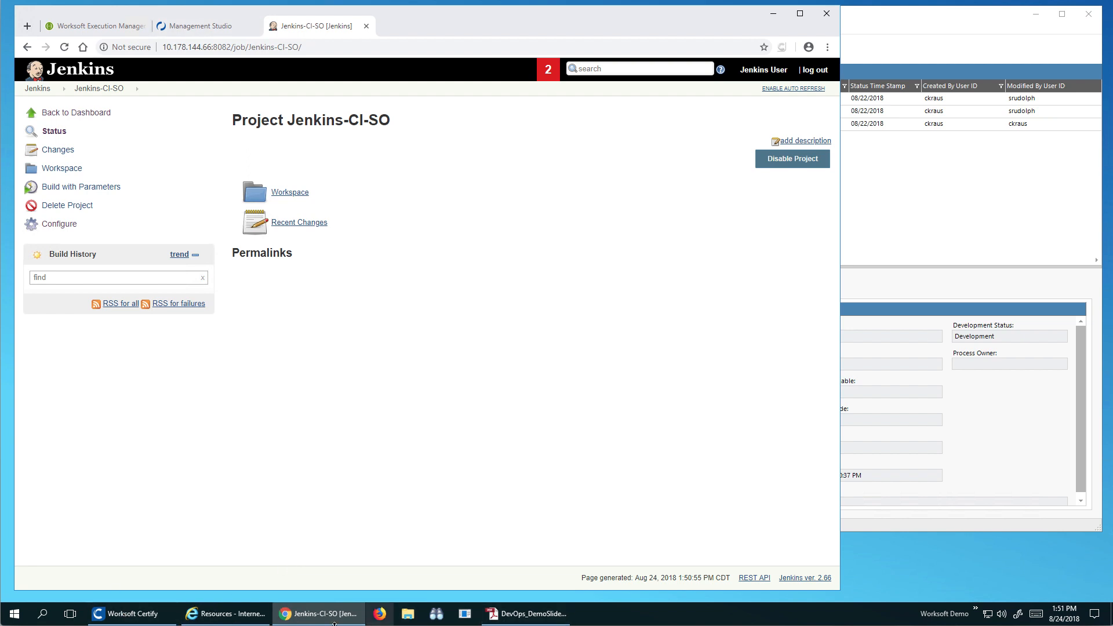
- Check the New Hampshire 10.1 resource, the requests list, and today's pending requests on the home dashboard
click(226, 613)
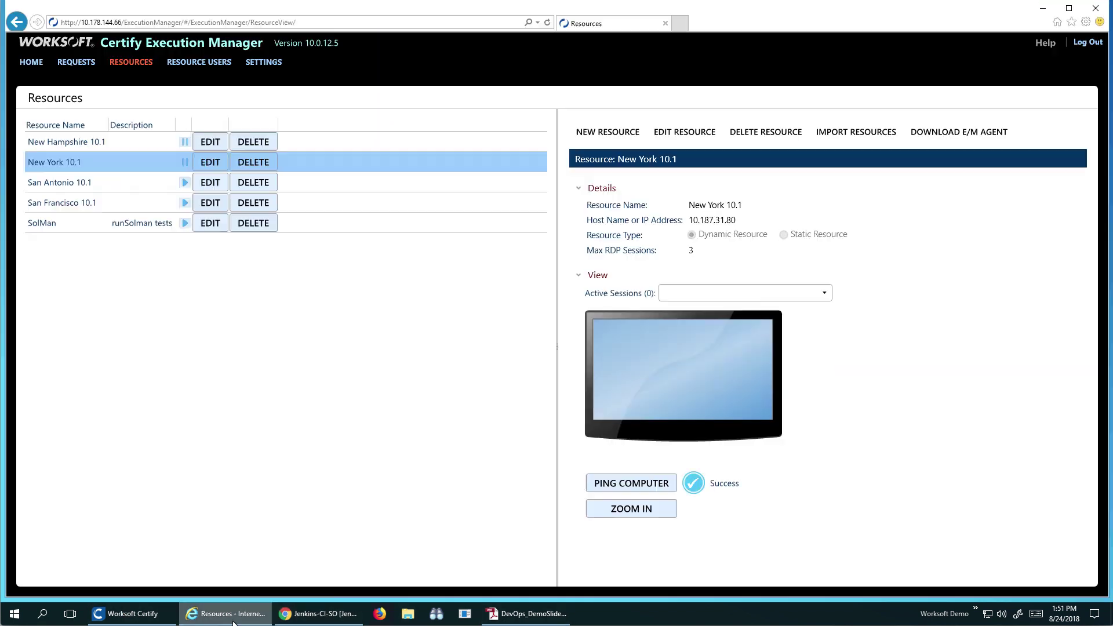
click(129, 144)
click(31, 63)
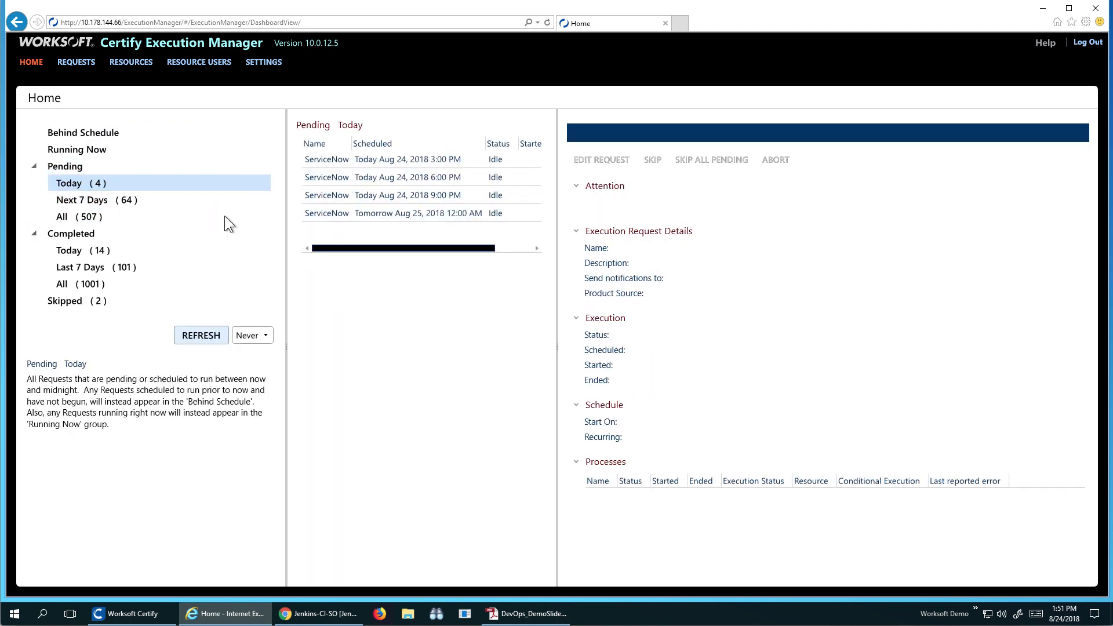
click(76, 61)
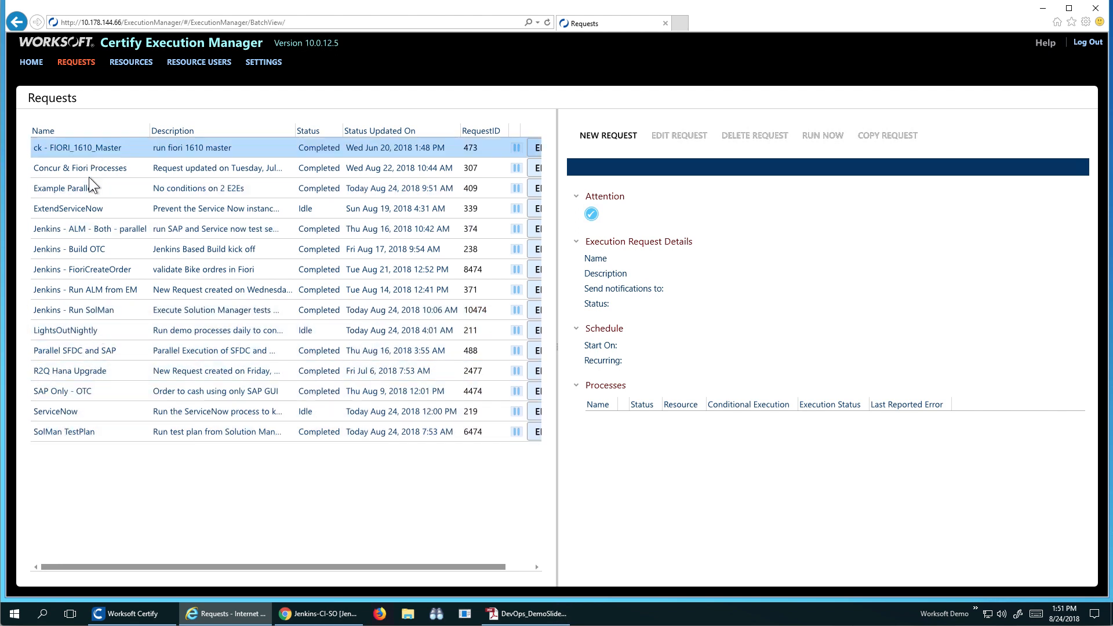
click(31, 61)
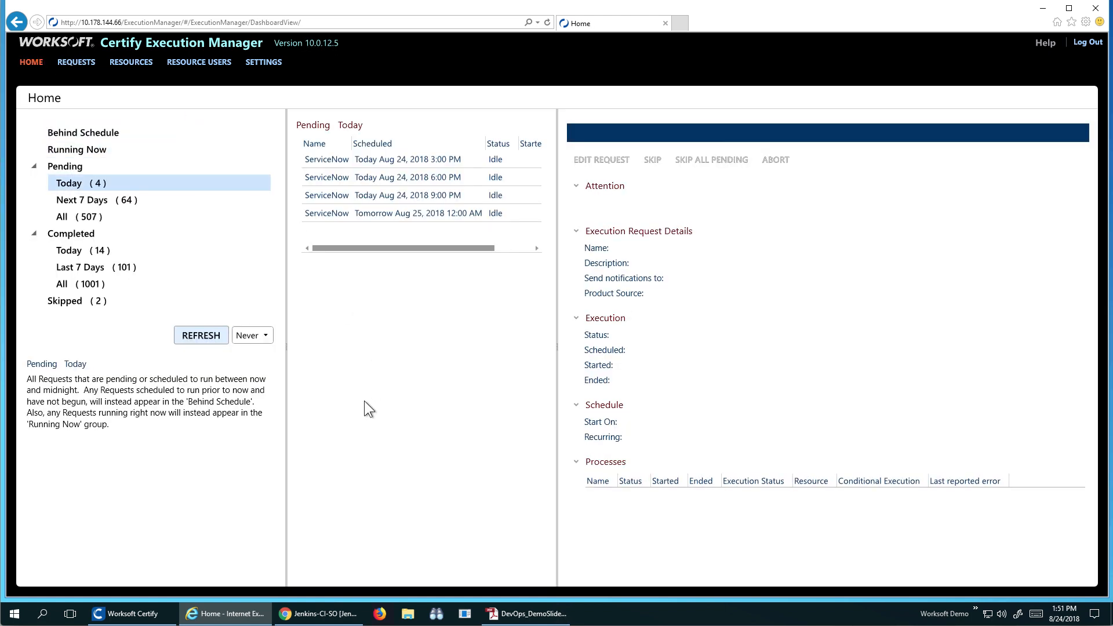
- Run Build with Parameters on Jenkins-CI-SO and follow build #1's console output
click(335, 616)
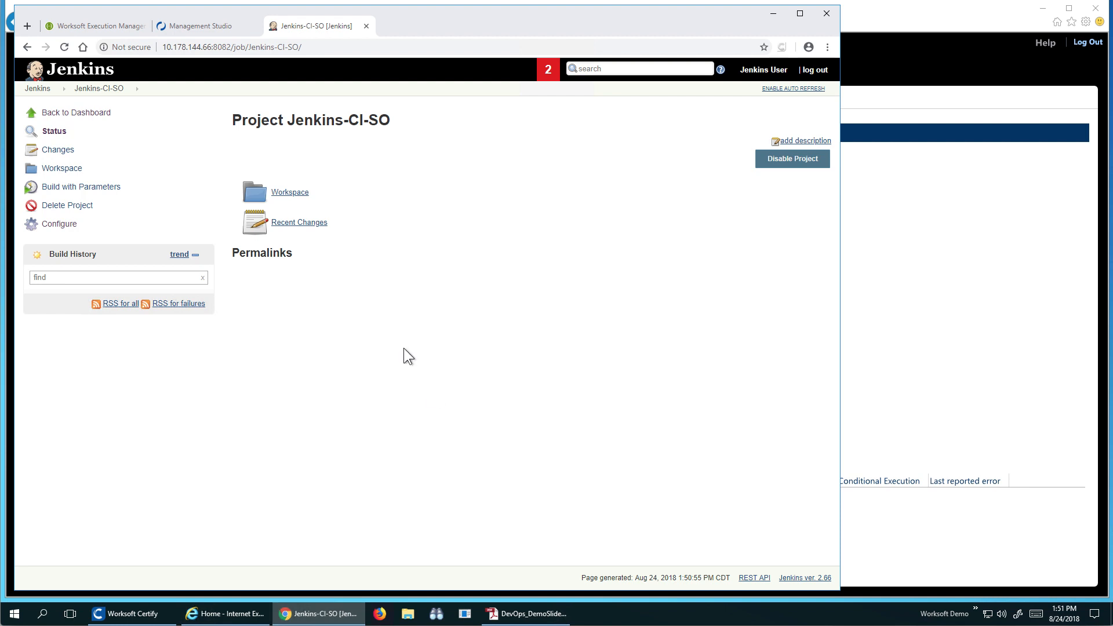
click(80, 186)
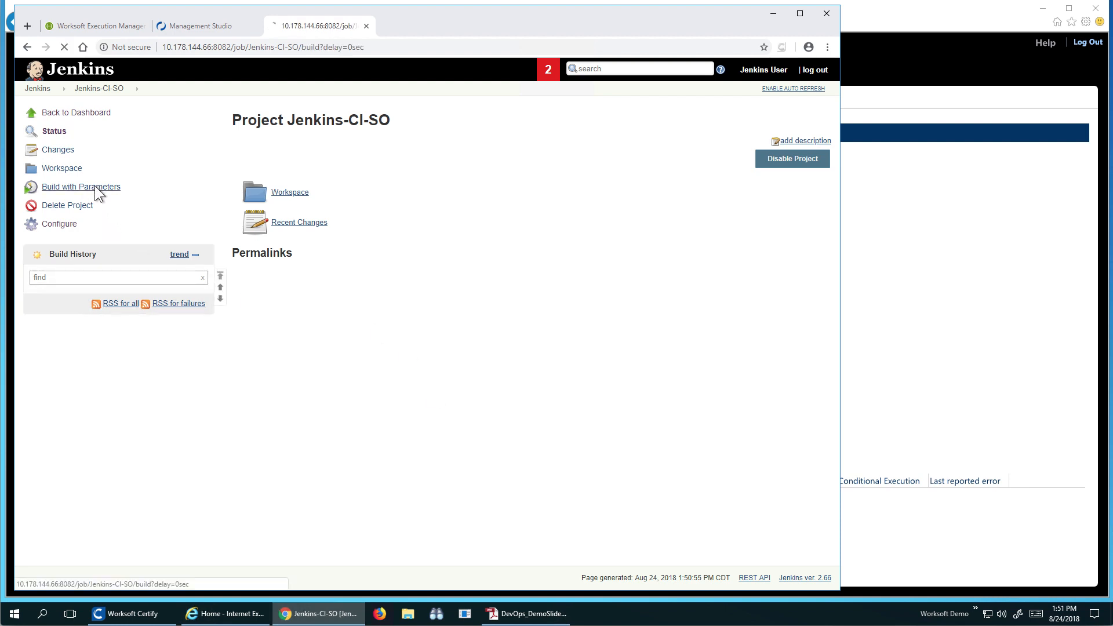
click(252, 211)
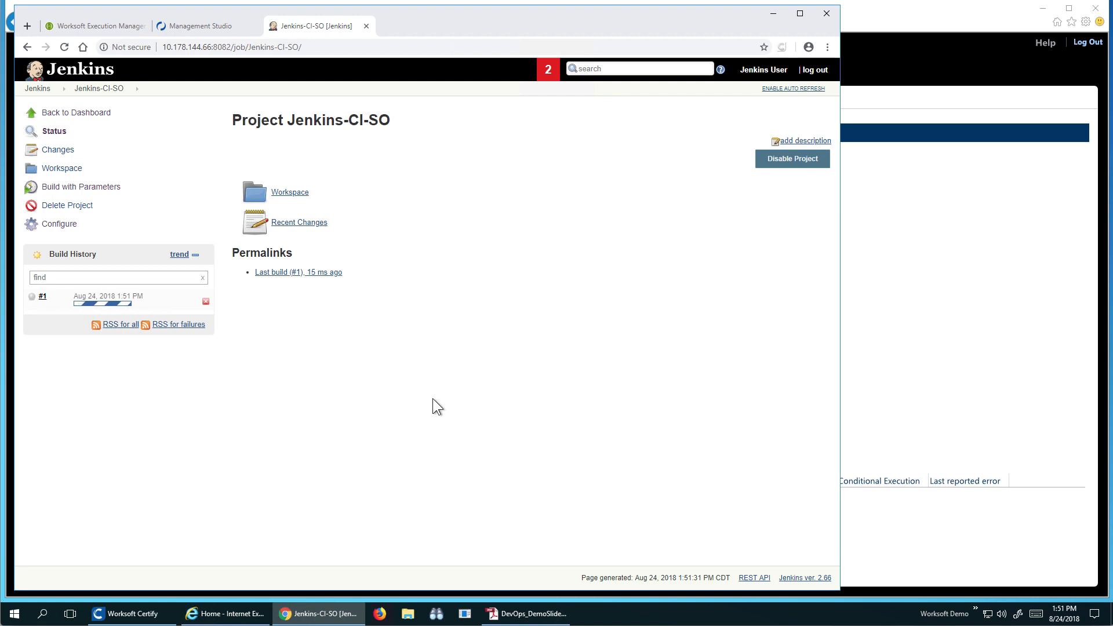
mouse_move(106, 298)
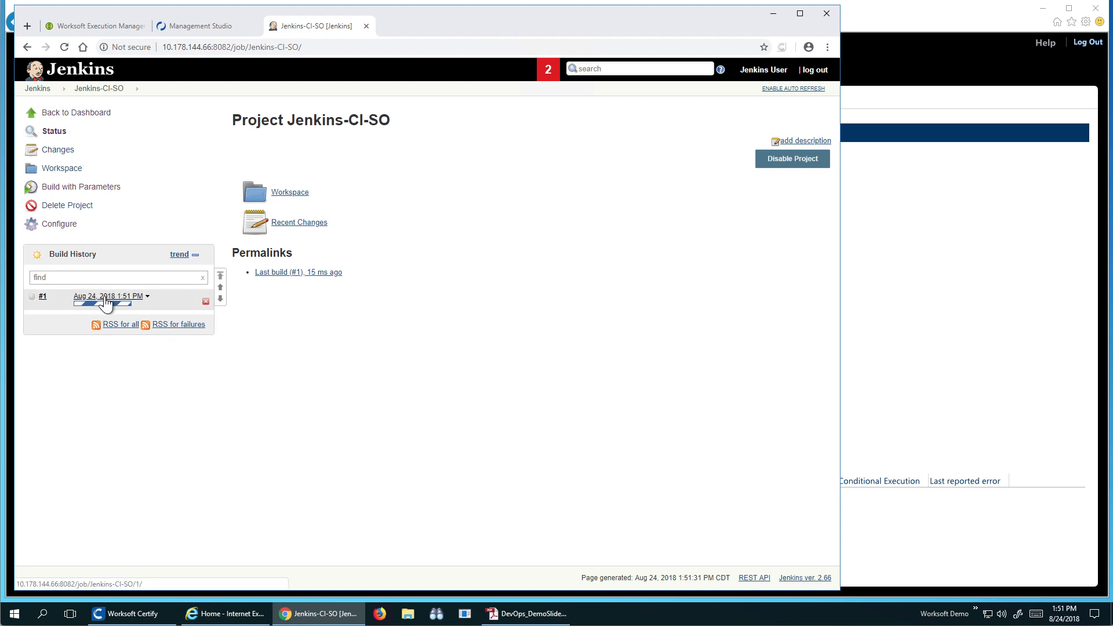
click(102, 302)
click(70, 169)
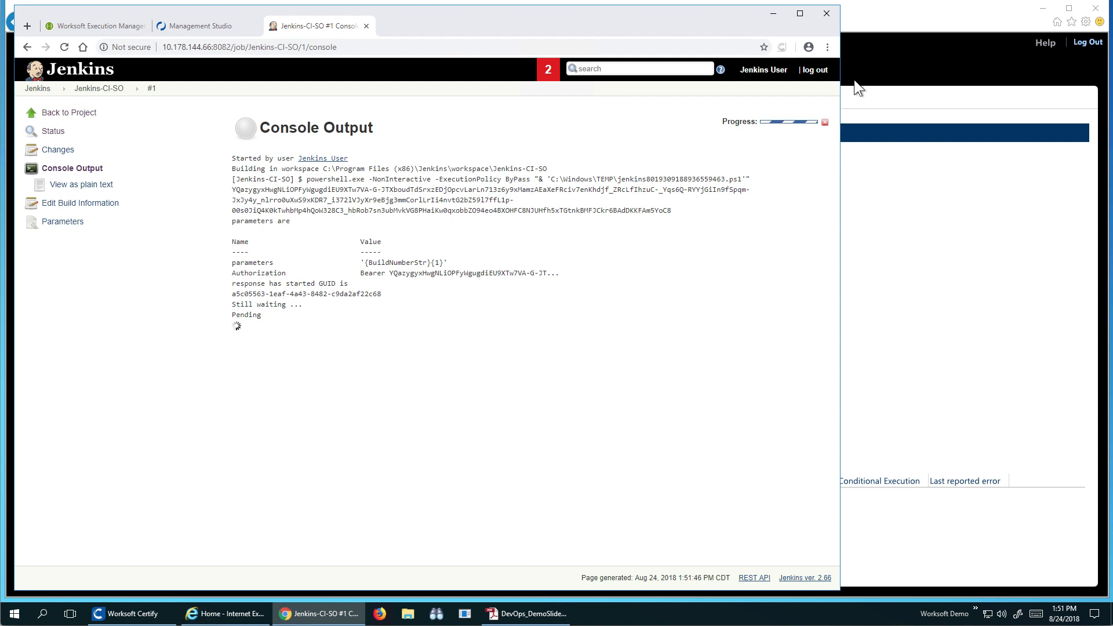
- Refresh Execution Manager, open Running Now and view the Jenkins-SO request's executing processes
click(871, 19)
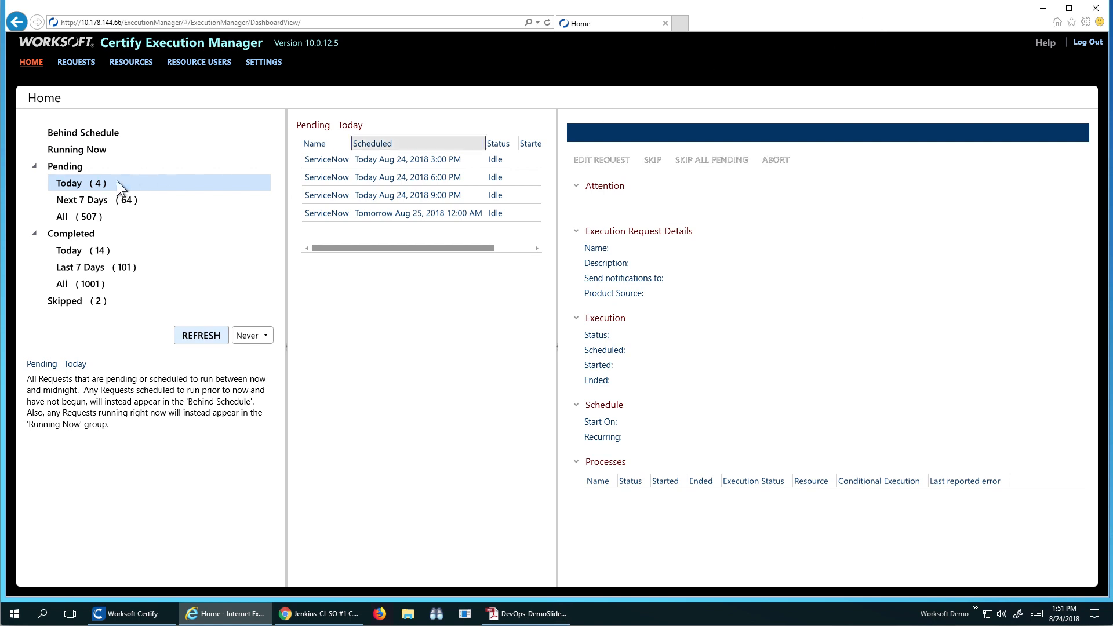
click(201, 335)
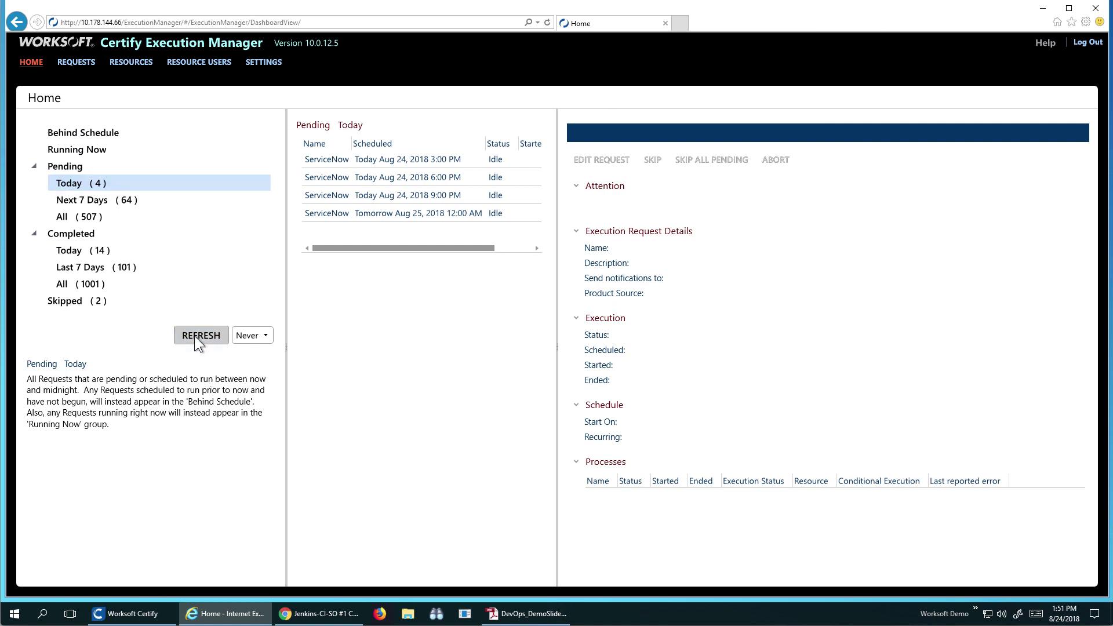
click(87, 148)
click(335, 162)
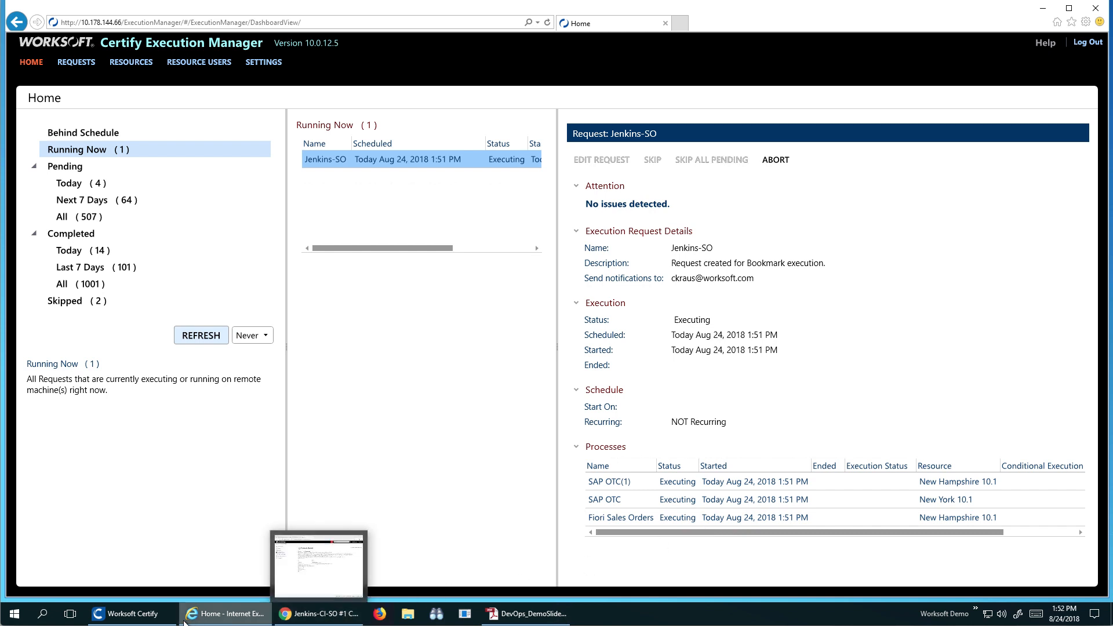
click(126, 613)
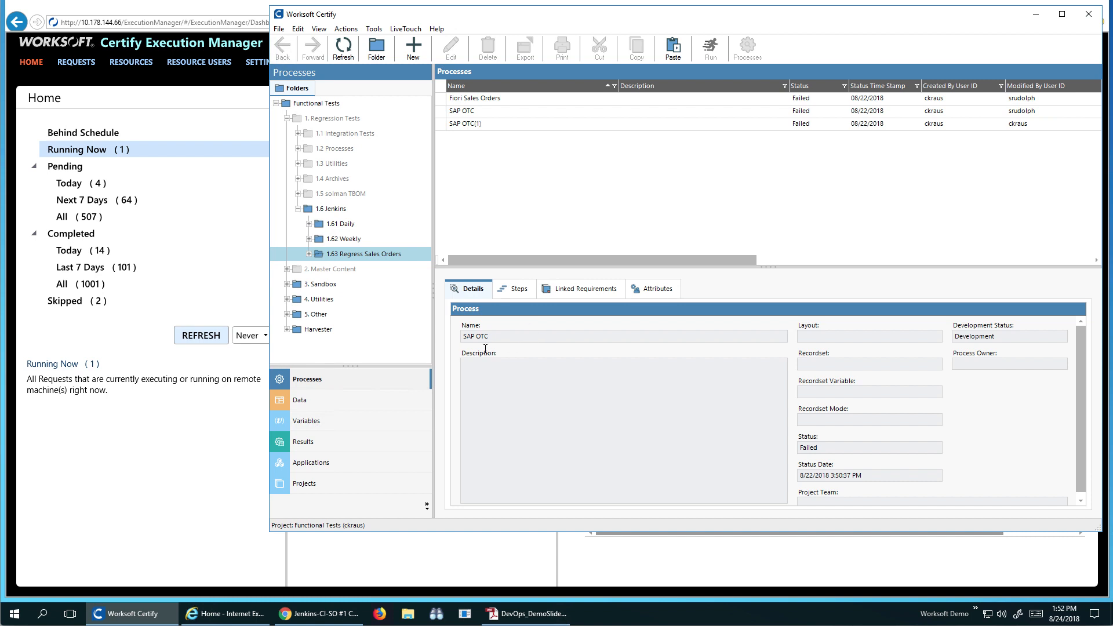
- View Certify results under Execution Manager > Functional Tests, then return to Execution Manager
click(344, 441)
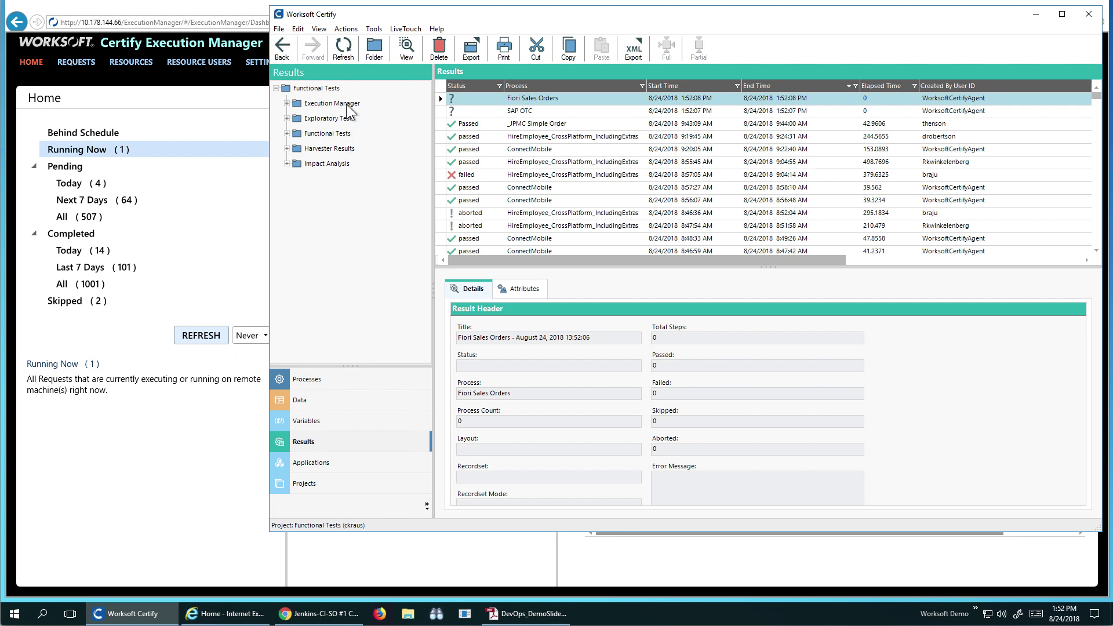
click(332, 104)
click(317, 88)
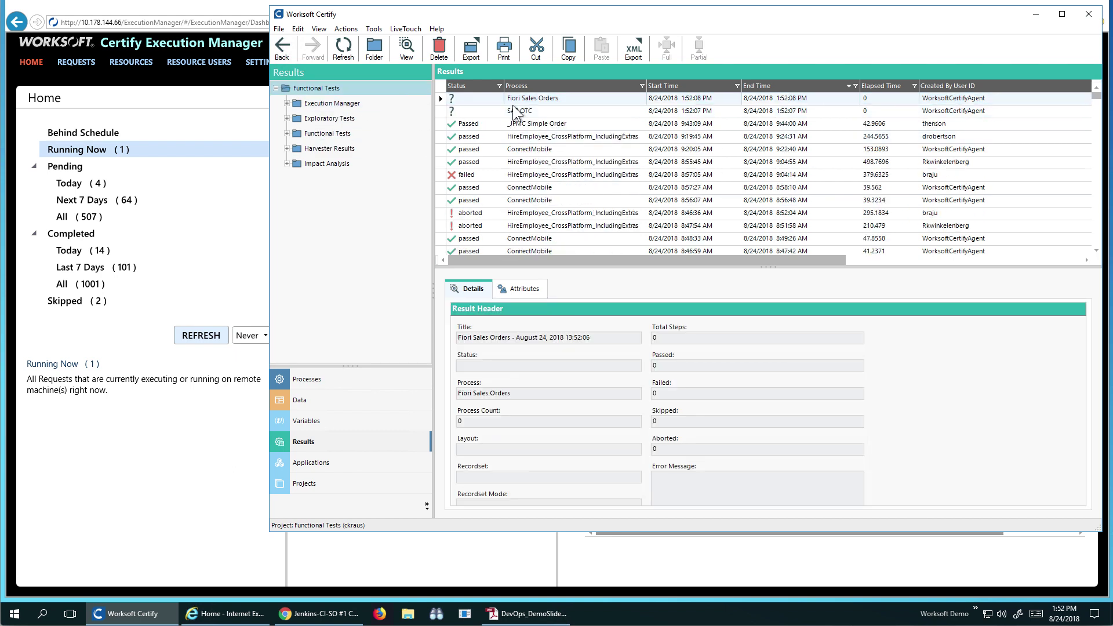
click(178, 482)
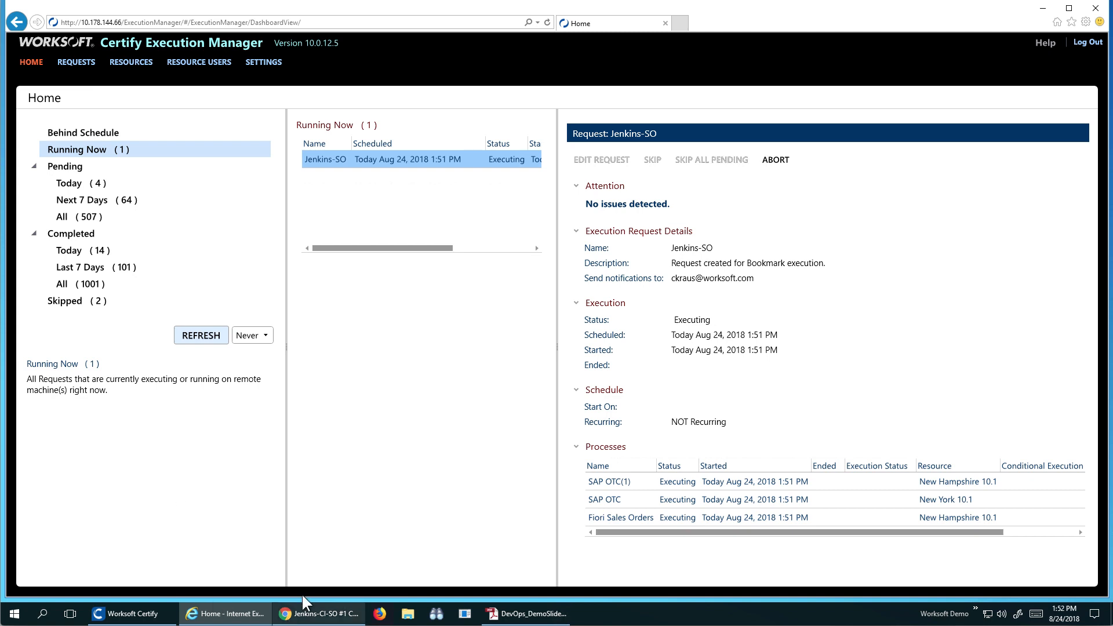
- Reopen the Jenkins-SO bookmark's settings, confirm it targets 1.63 Regress Sales Orders, and close unchanged
click(317, 616)
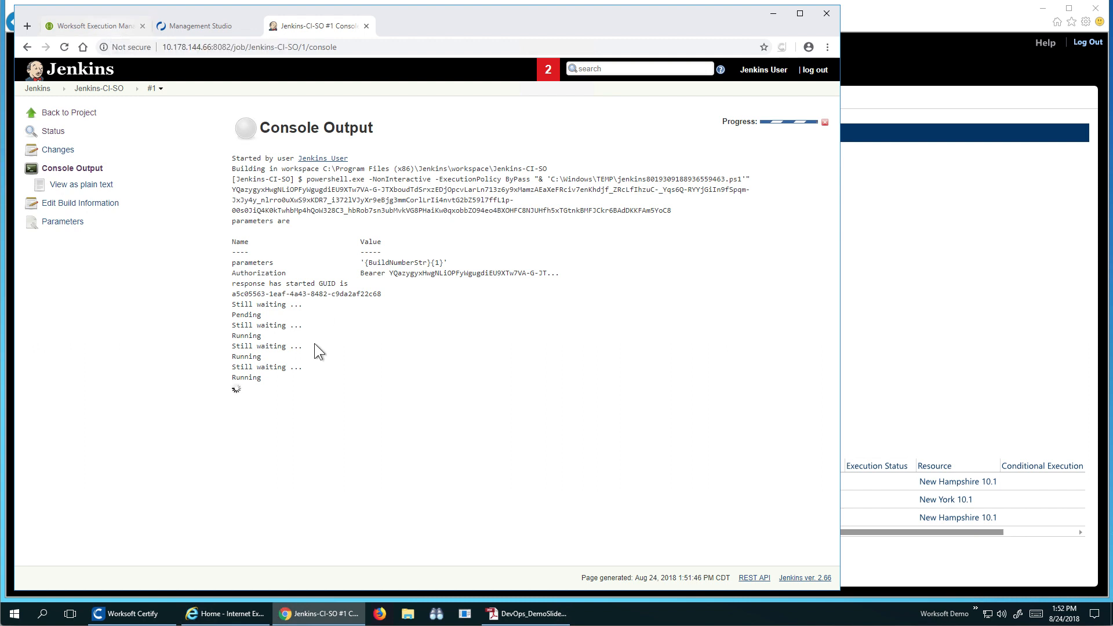
click(201, 26)
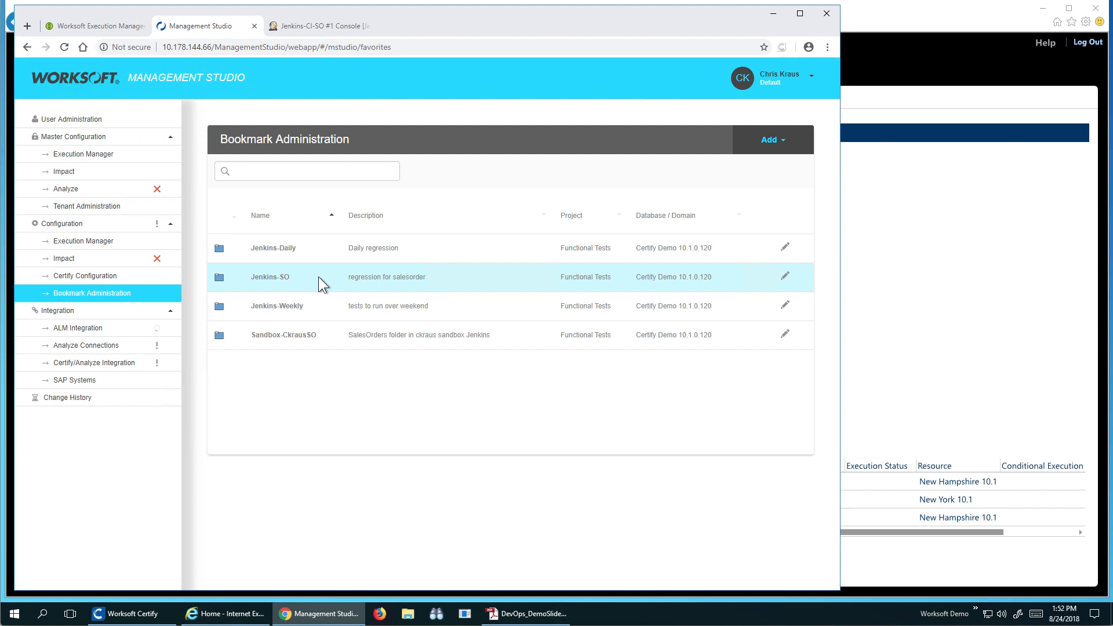
click(784, 276)
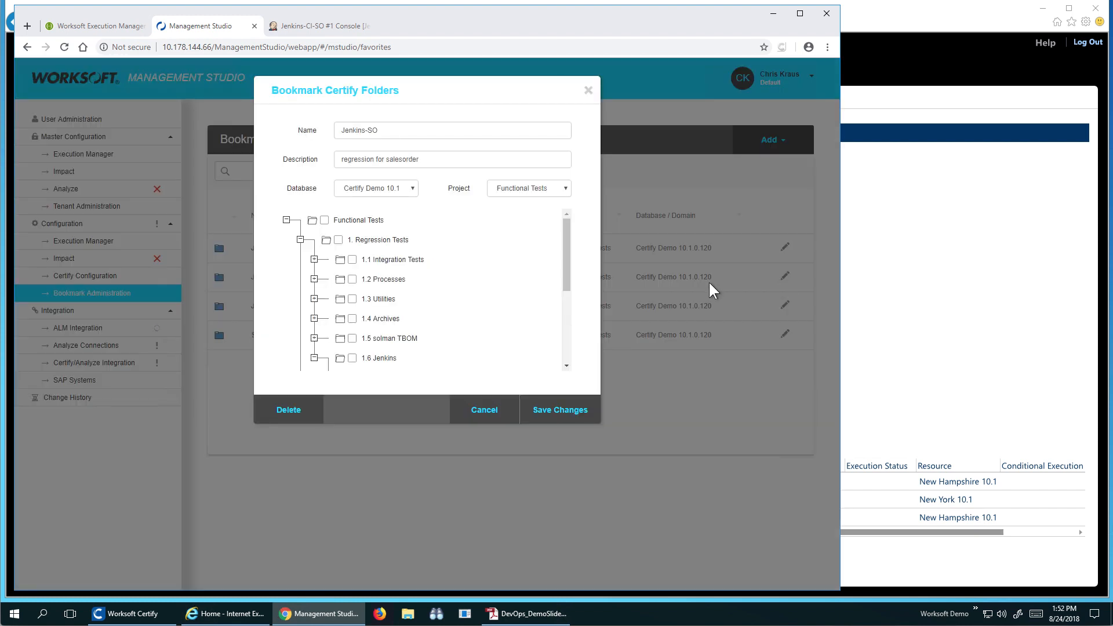
drag(566, 261, 568, 324)
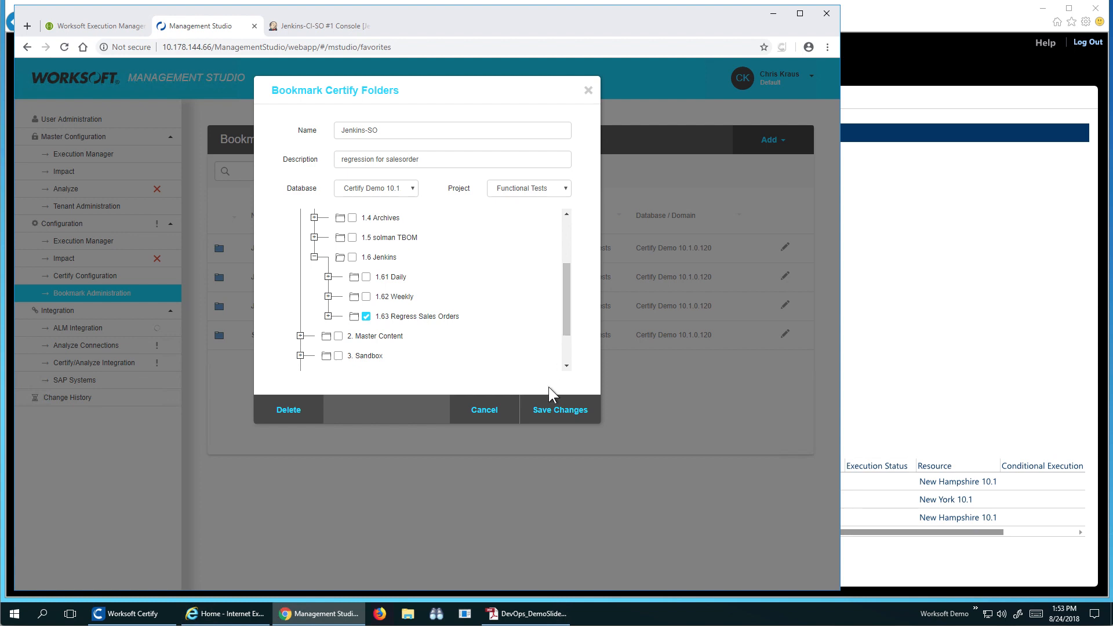
click(479, 410)
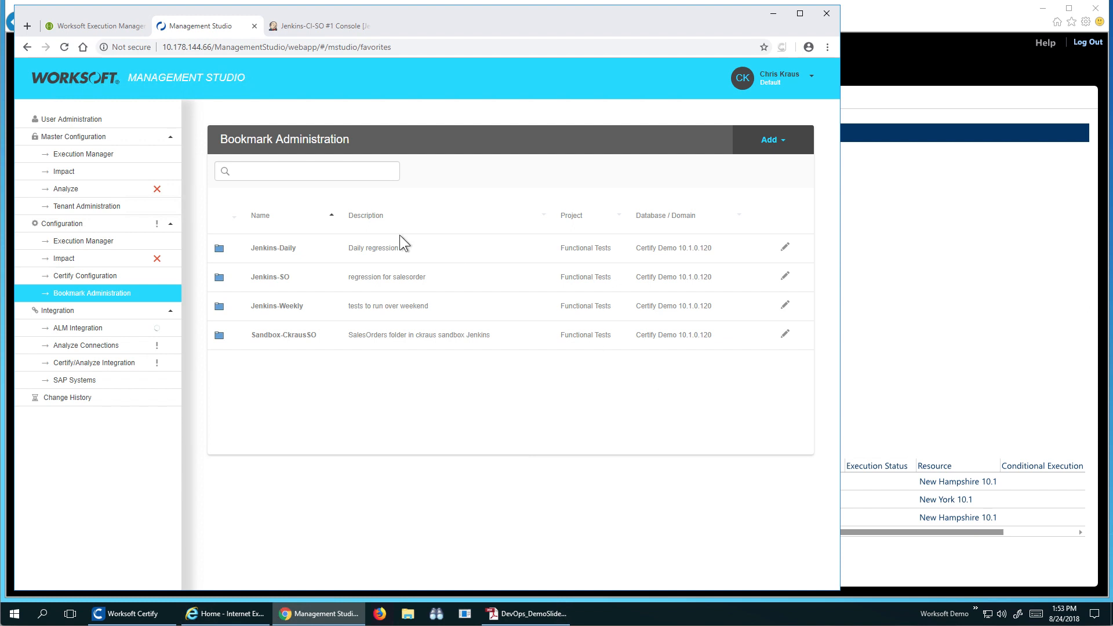
- Run GET /RequestsRunning in Swagger, returning 200 with Jenkins-SO status Executing
click(95, 25)
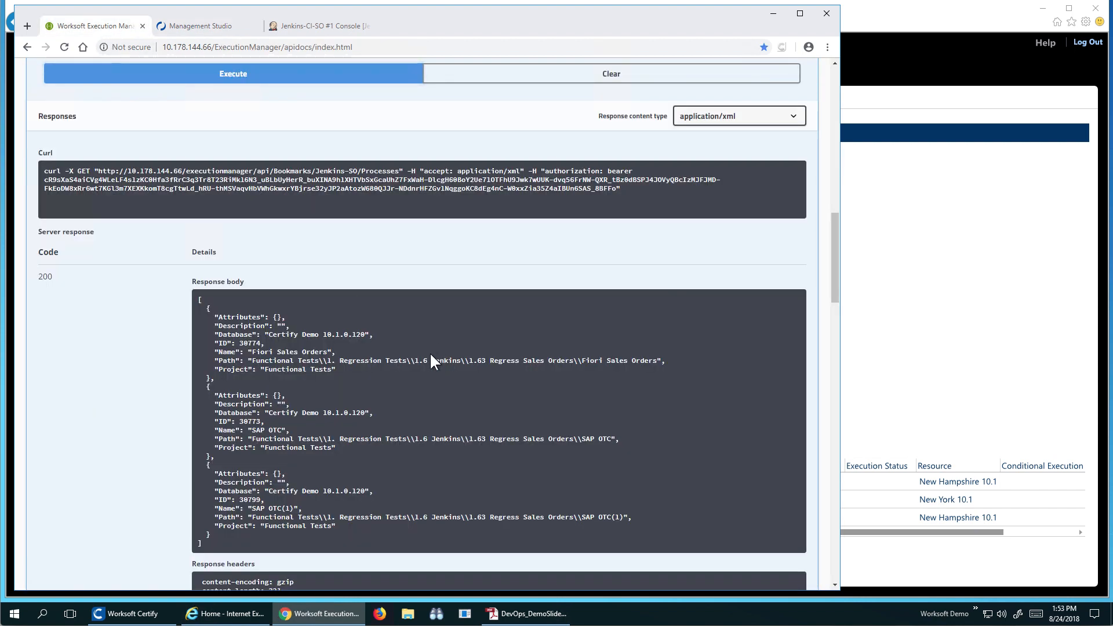
scroll(563, 361, up, 15)
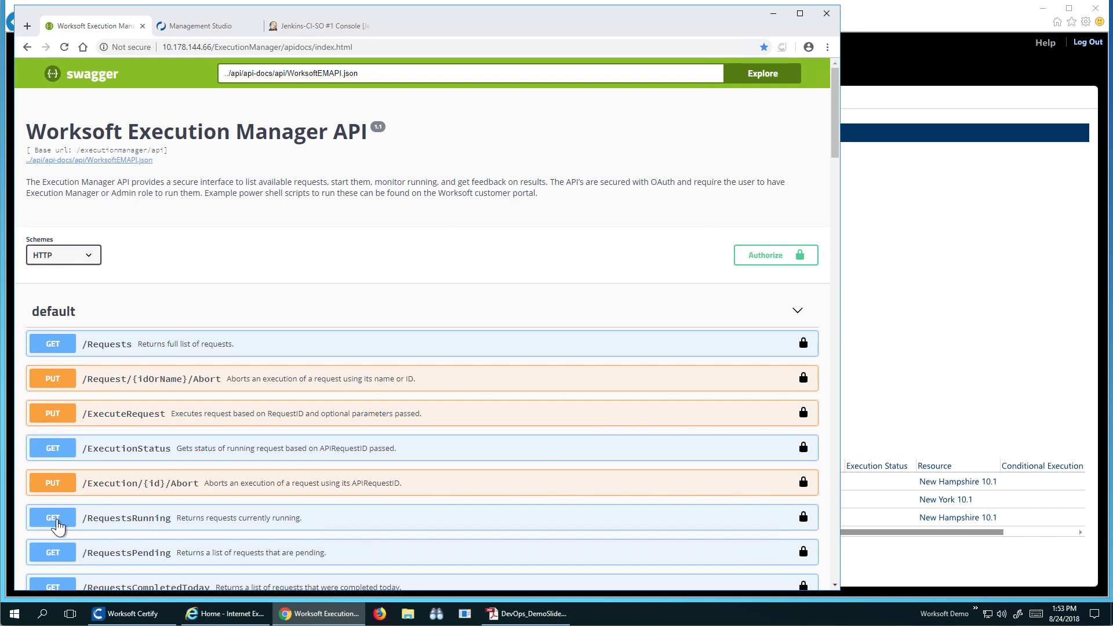
click(55, 519)
scroll(448, 513, down, 2)
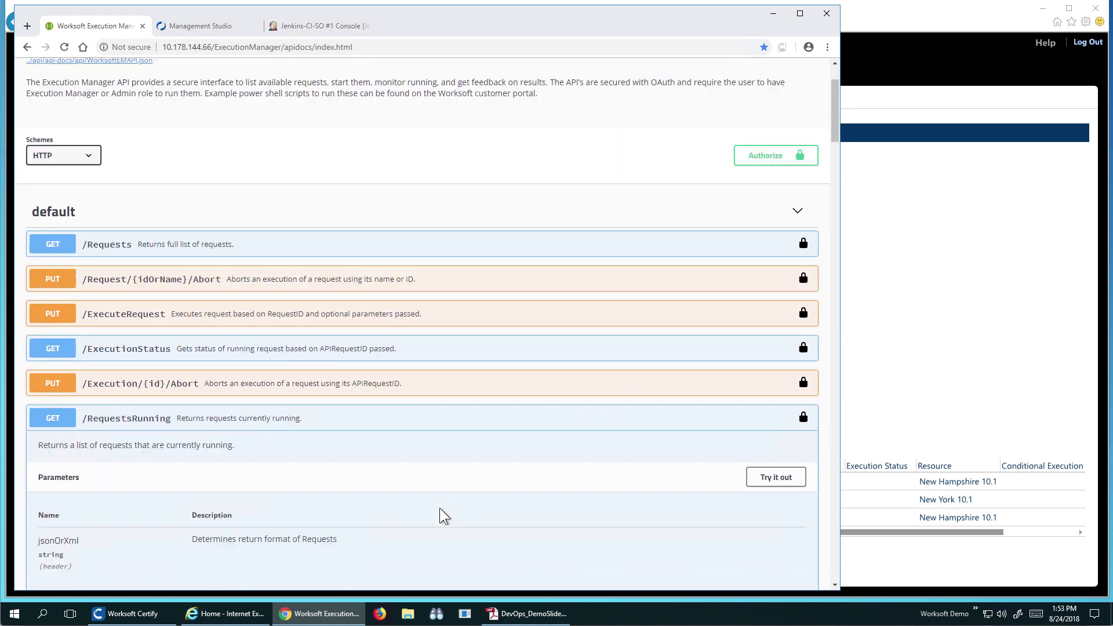
scroll(449, 514, down, 2)
click(776, 404)
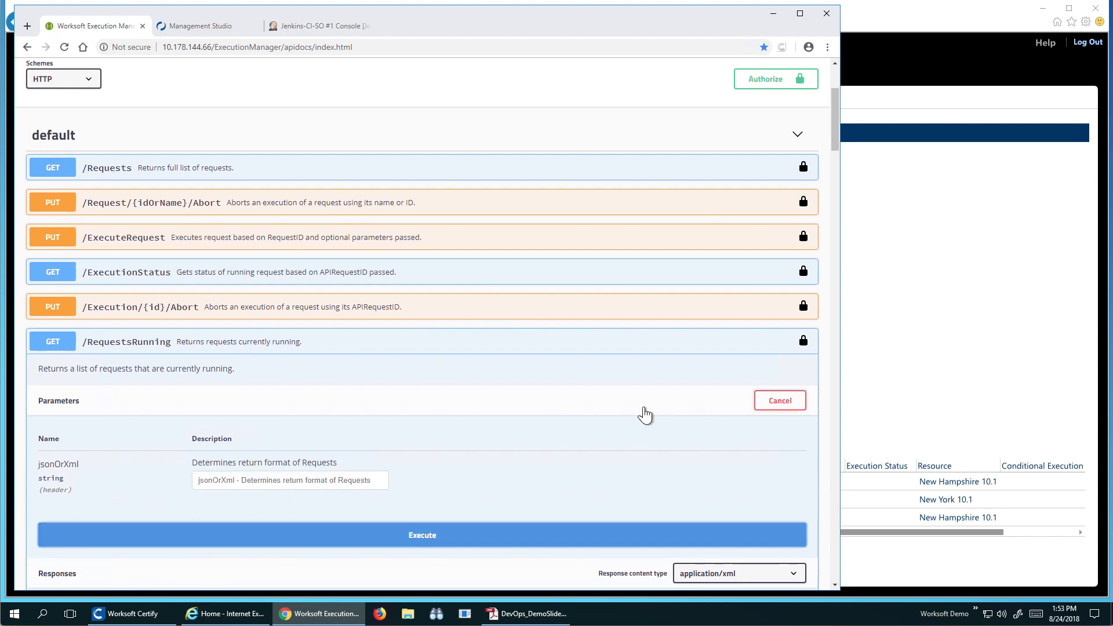
scroll(564, 459, down, 2)
scroll(522, 417, down, 2)
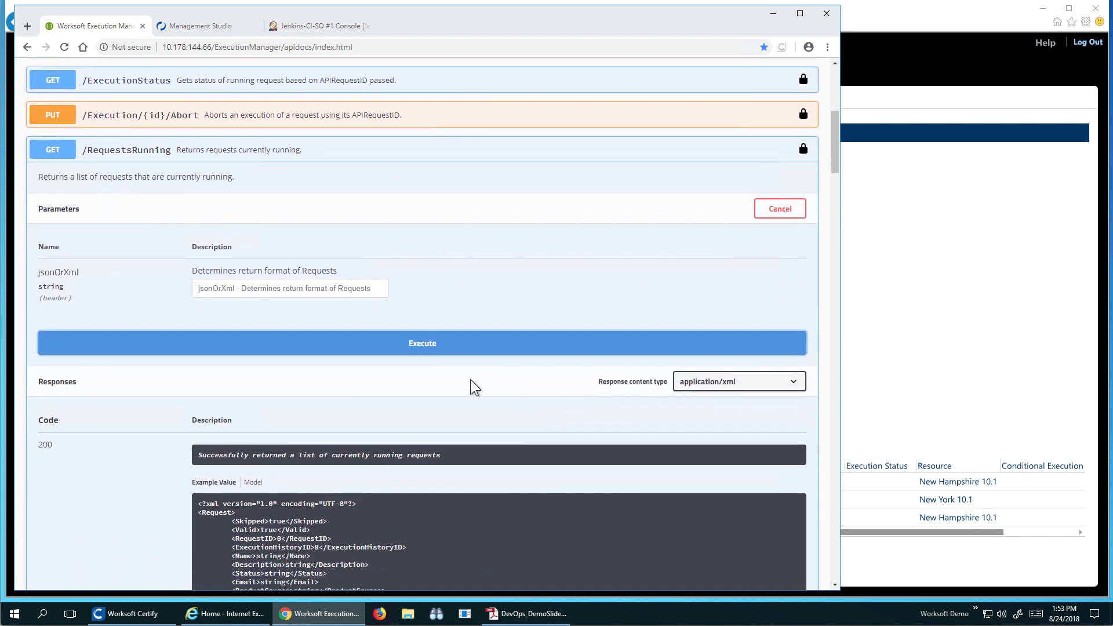
click(451, 350)
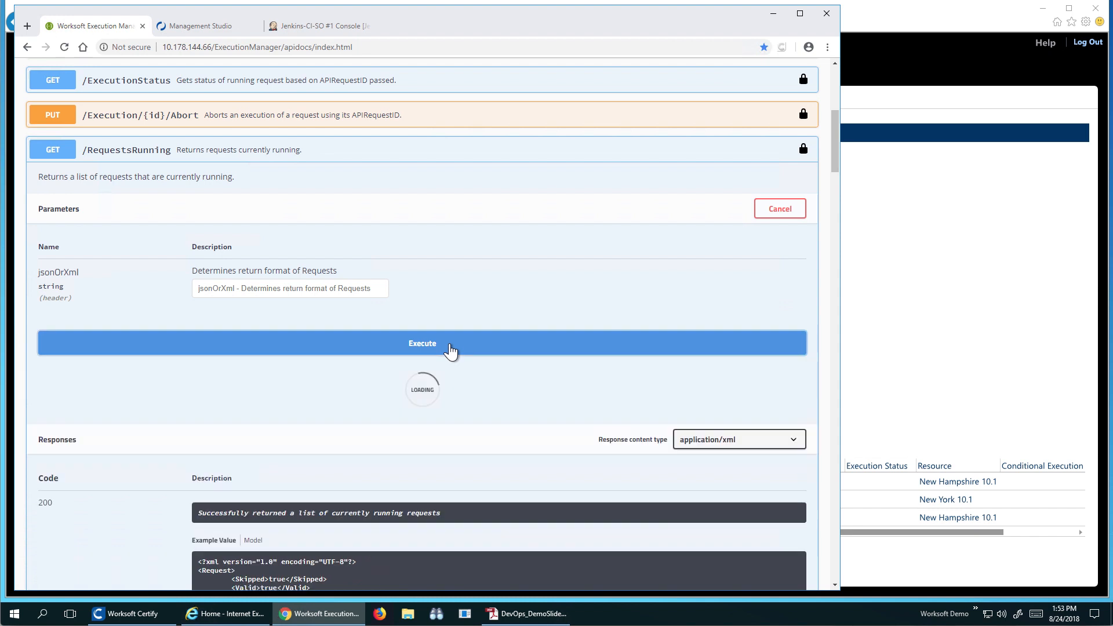
scroll(469, 396, down, 3)
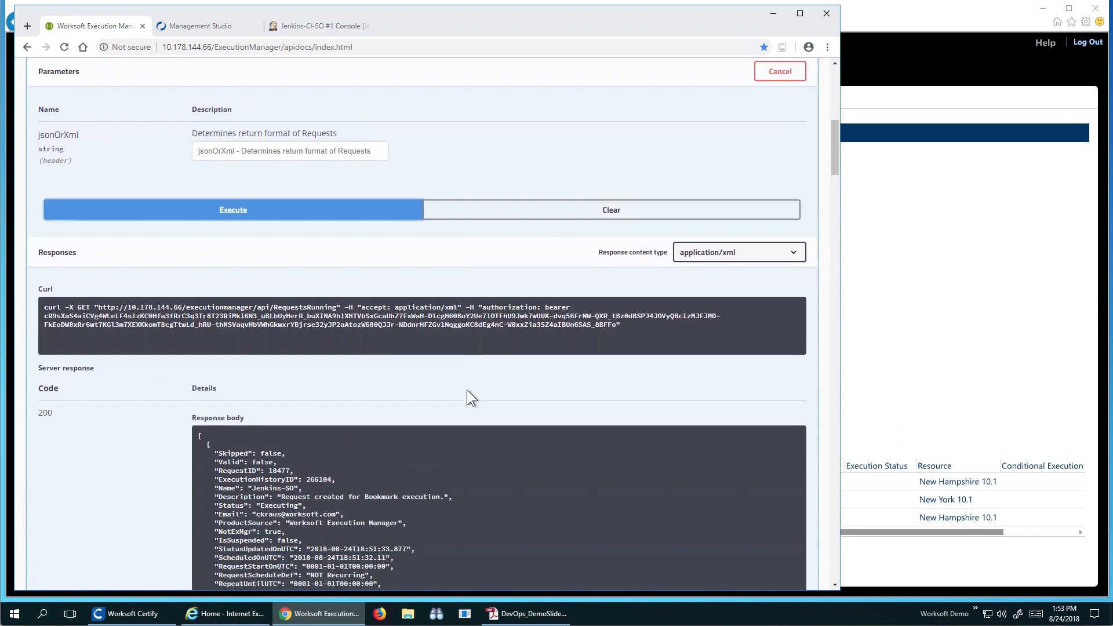
scroll(466, 389, down, 2)
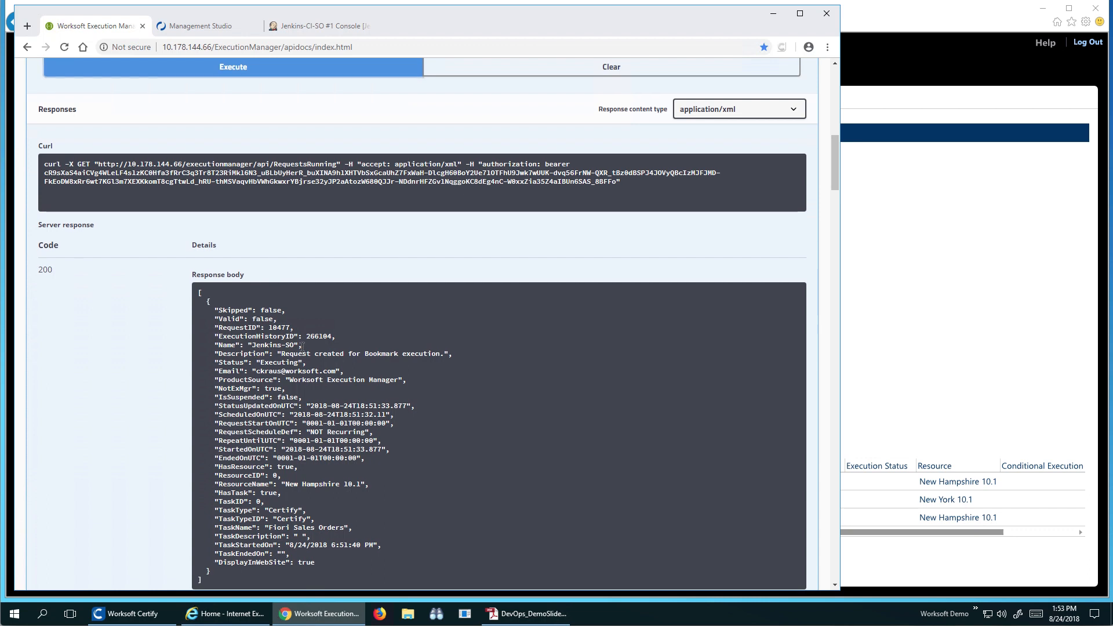
scroll(315, 453, down, 1)
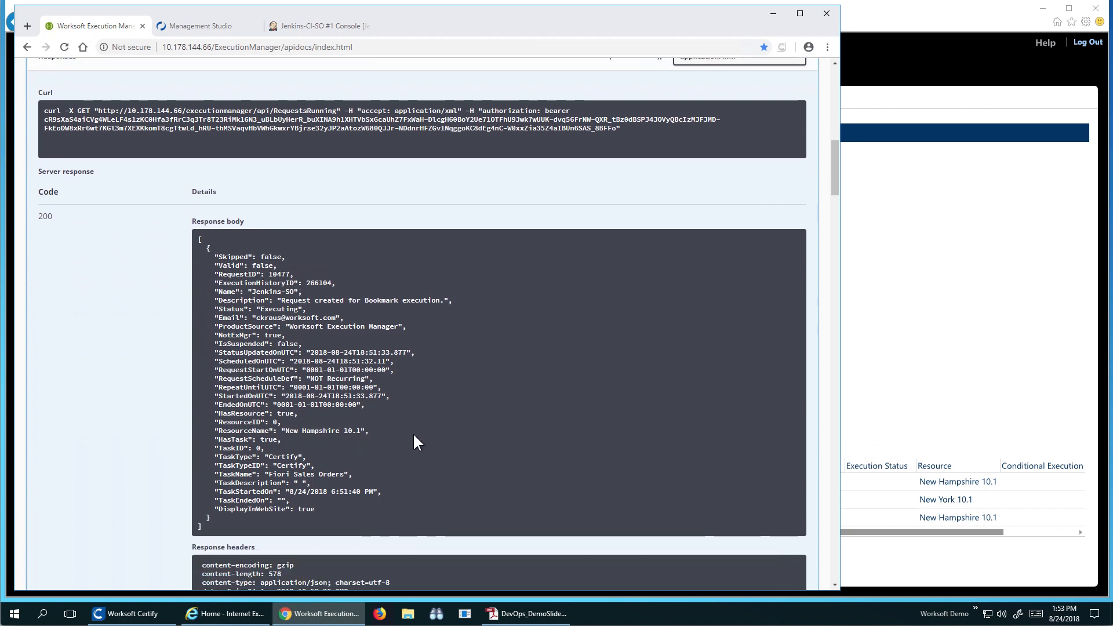
scroll(479, 413, up, 4)
scroll(479, 413, up, 2)
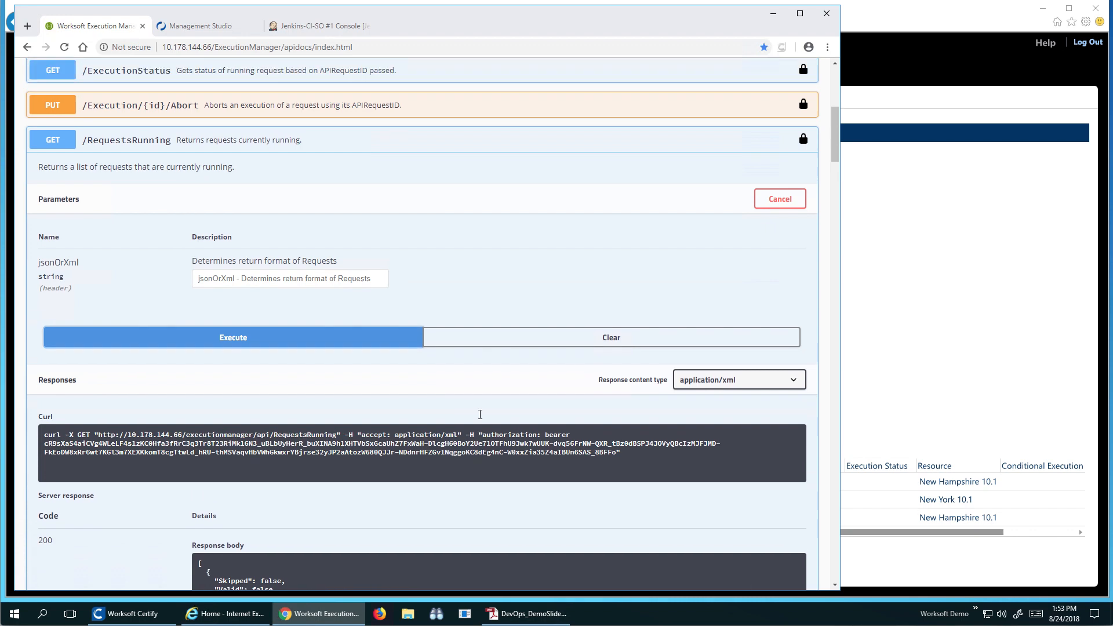
scroll(479, 415, up, 1)
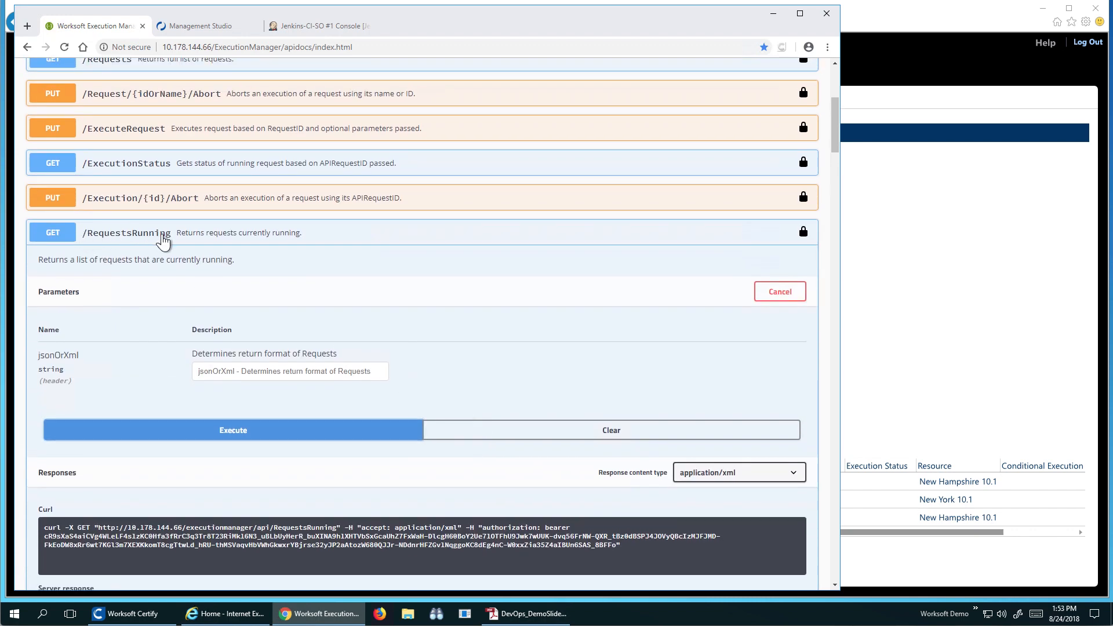
- Collapse the /RequestsRunning endpoint details back into the endpoint list
click(163, 240)
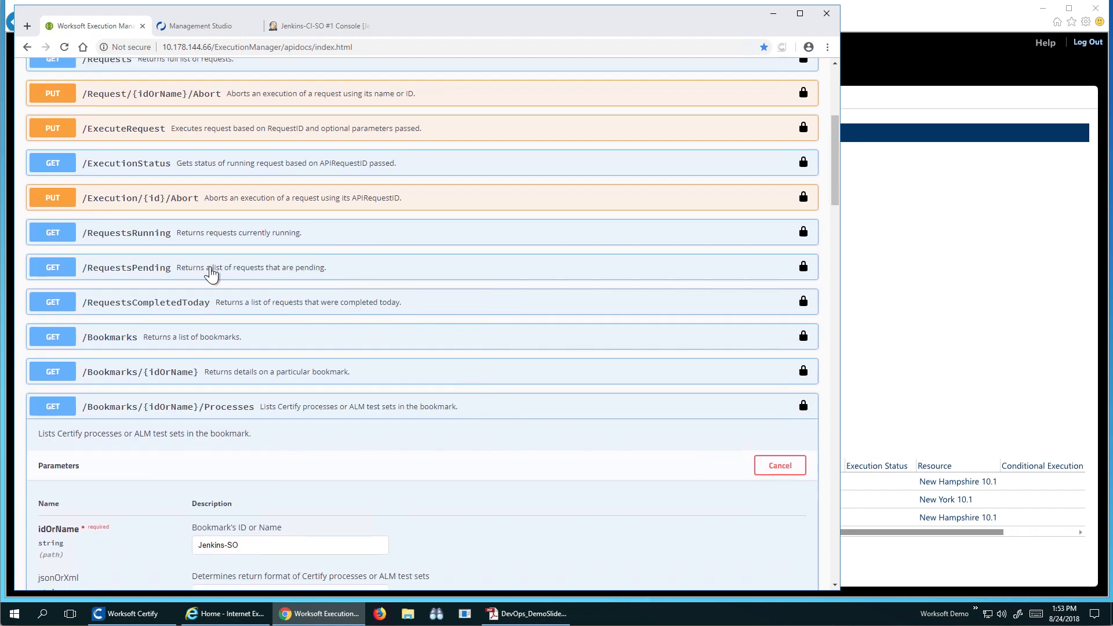